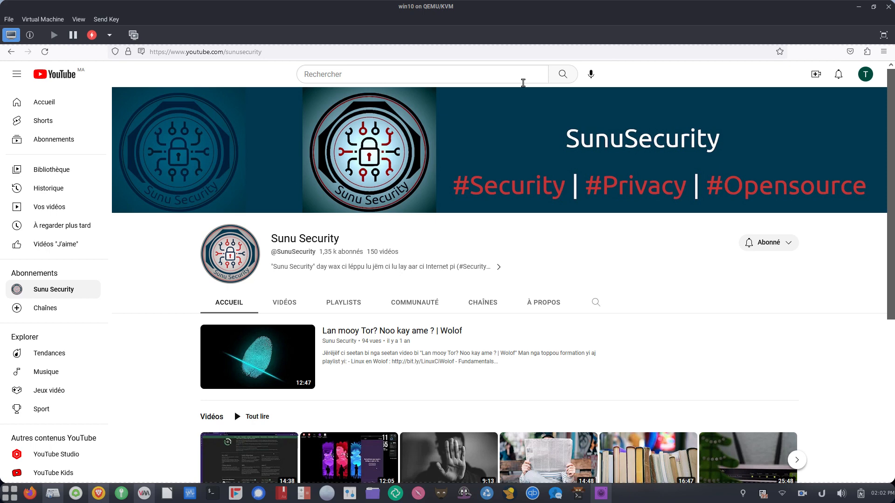
Maximize the virtual machine and go to the Cryptomator website's downloads page.
left_click(883, 35)
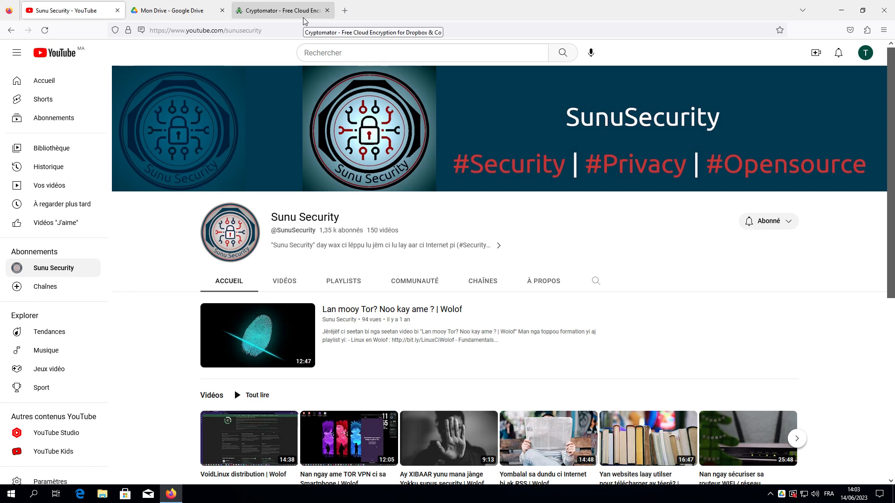
left_click(304, 18)
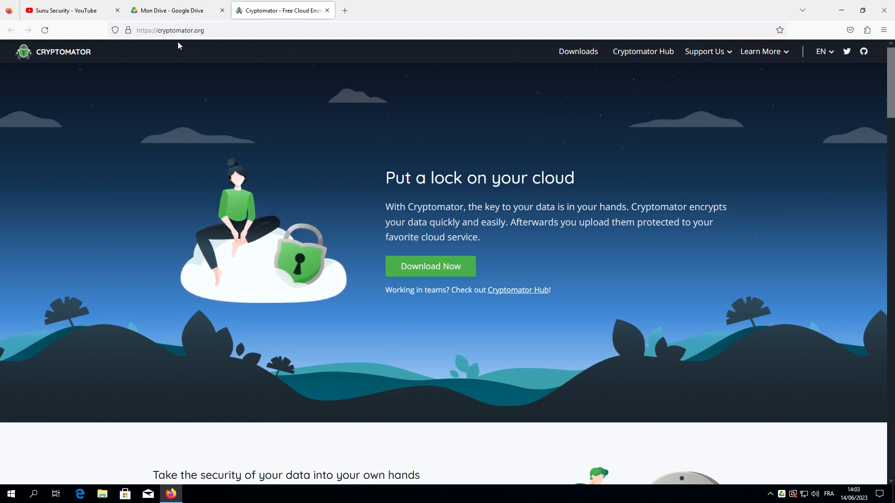
left_click(410, 266)
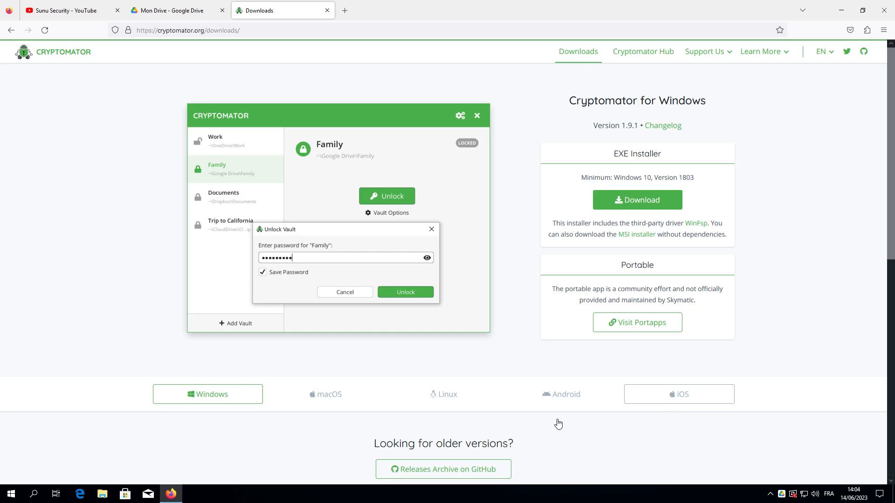
Check the Linux options, then download the Cryptomator 1.9.1 Windows EXE installer.
left_click(452, 403)
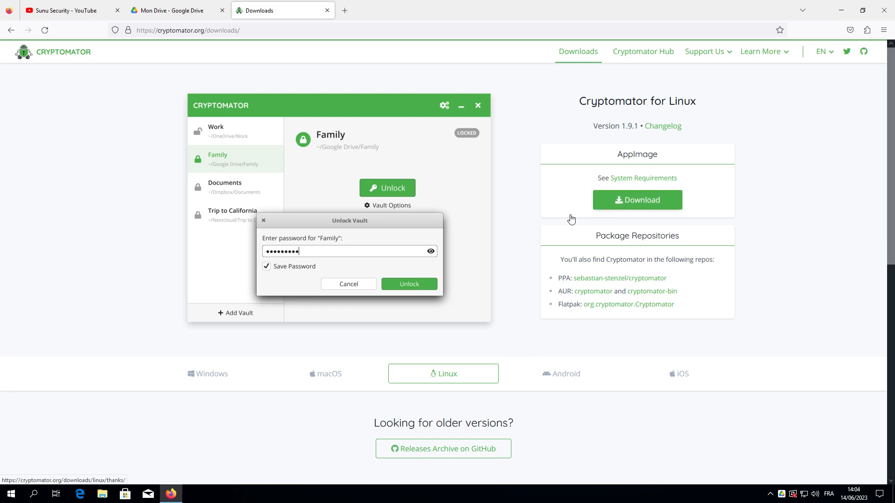
left_click(224, 375)
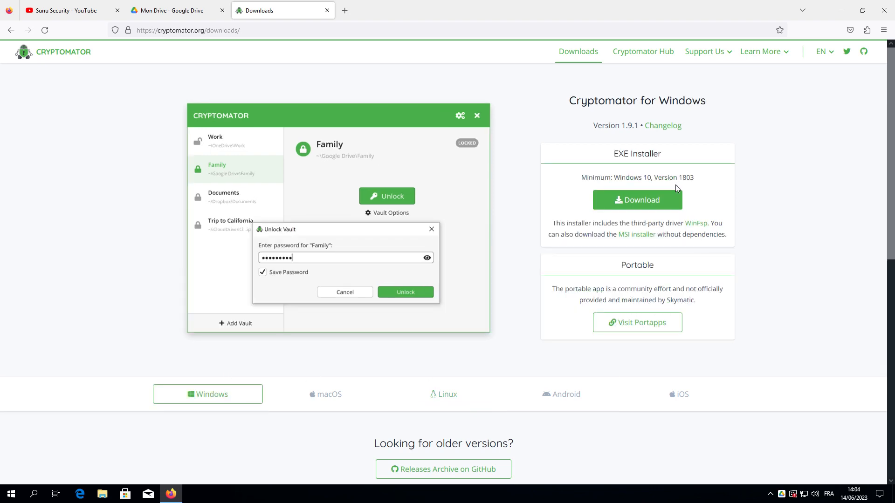
left_click(651, 204)
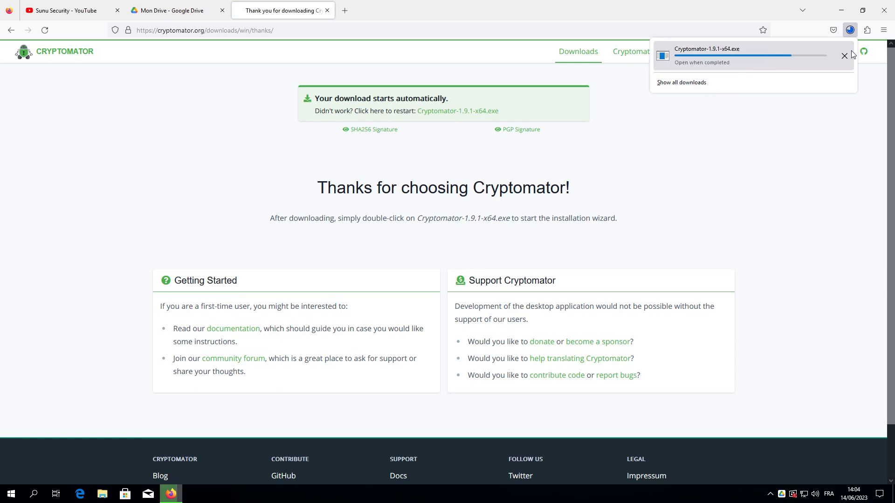
Run the downloaded installer's Repair on Cryptomator, then close it after error 0x80070643.
left_click(841, 6)
left_click(842, 7)
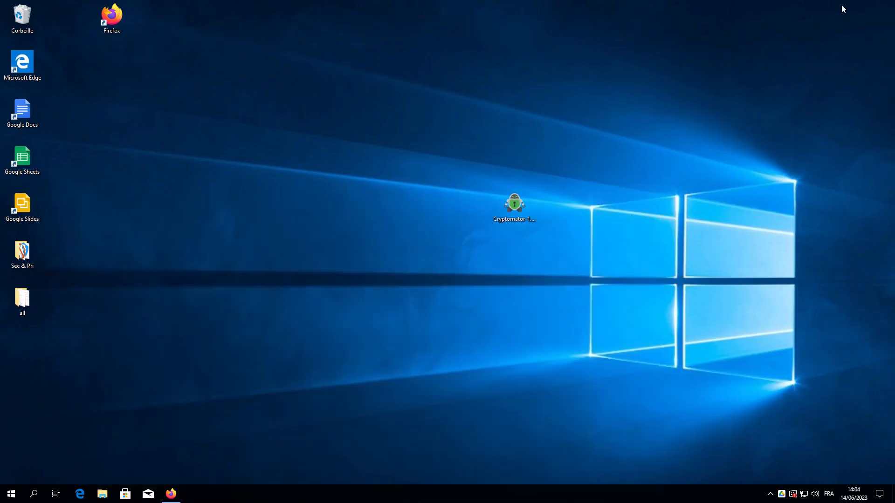
double_click(510, 208)
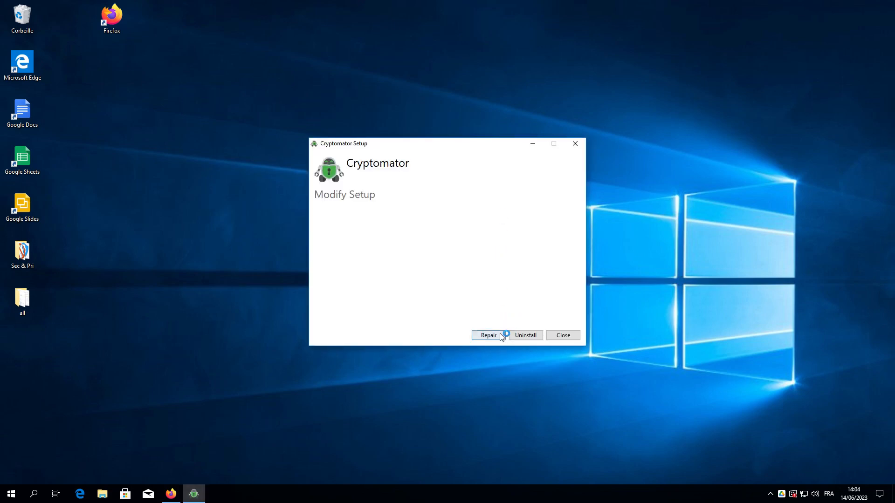
left_click(499, 334)
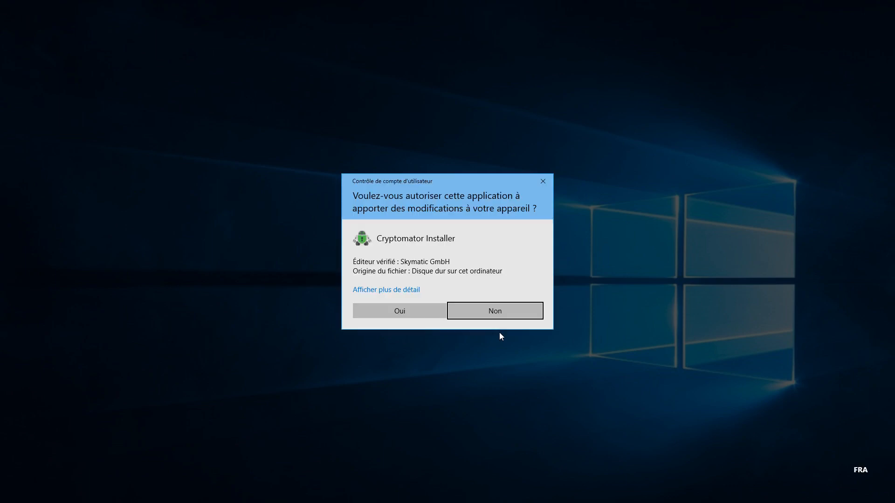
left_click(417, 313)
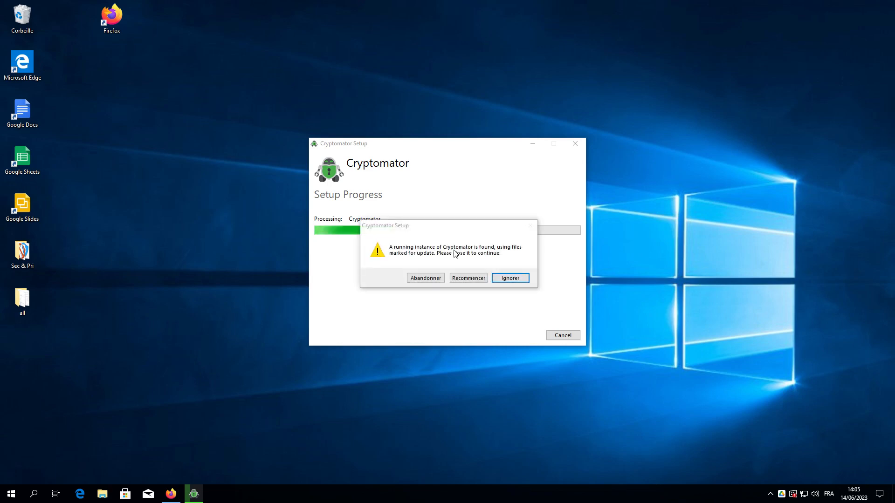
left_click(511, 278)
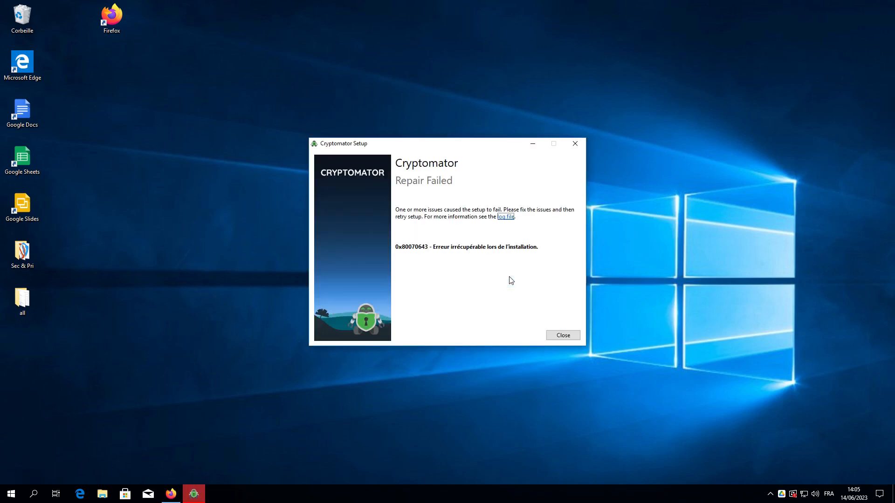
left_click(564, 336)
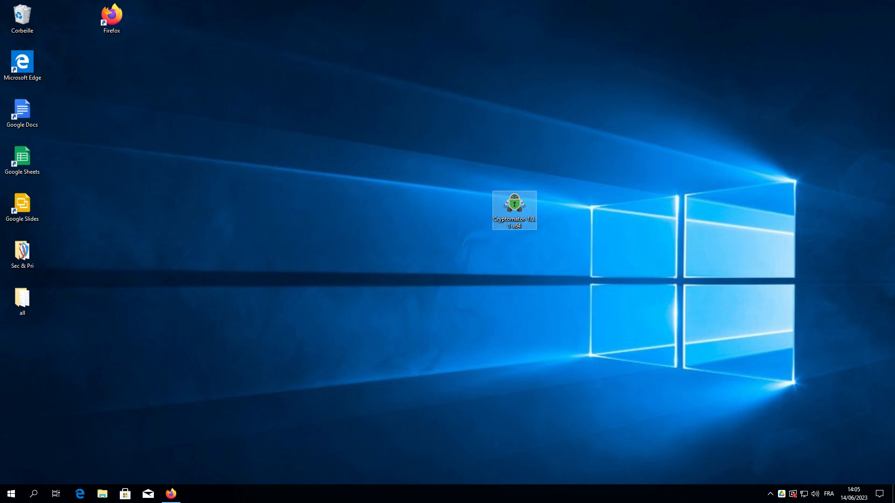
Send the Cryptomator Start Menu shortcut to the desktop from its file location.
left_click(11, 494)
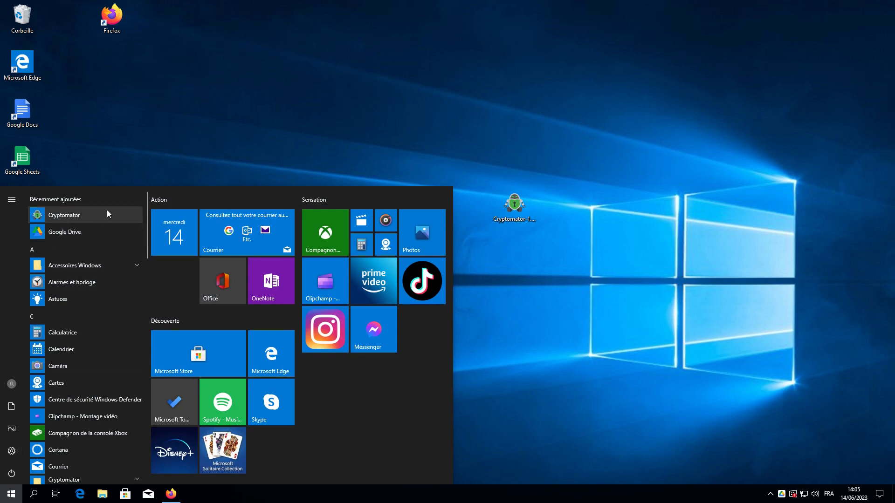
right_click(76, 217)
mouse_move(134, 245)
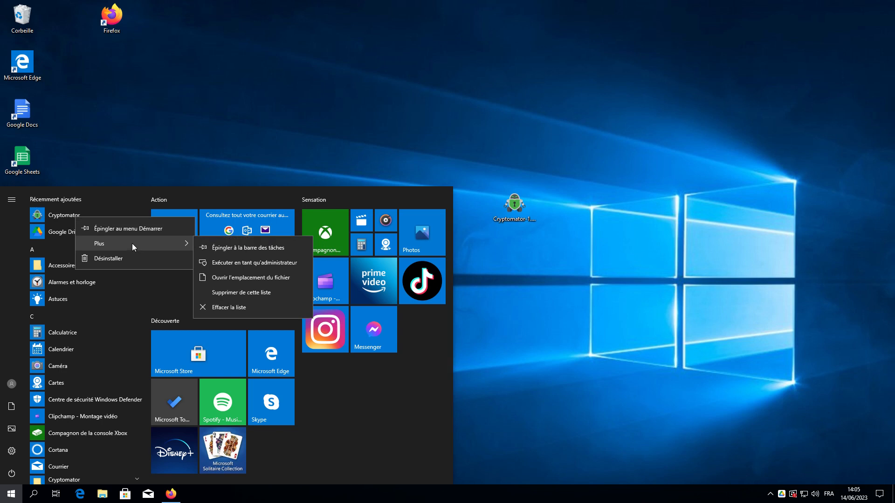
left_click(214, 281)
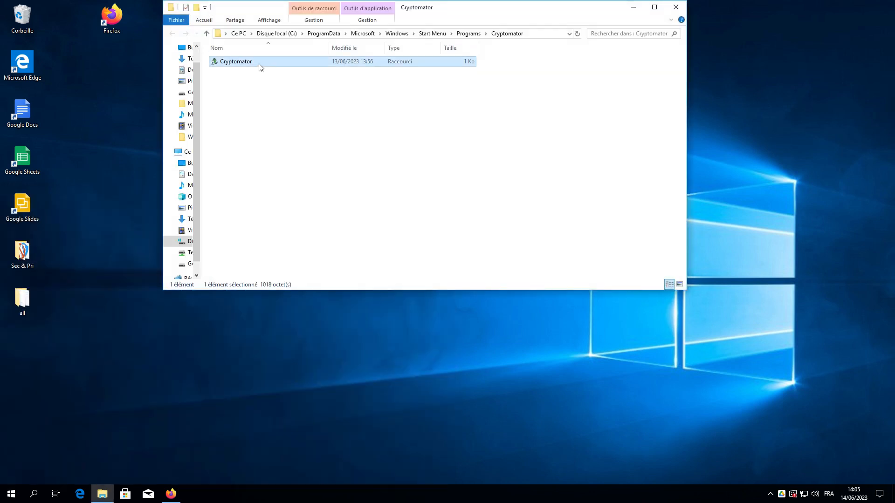
right_click(259, 64)
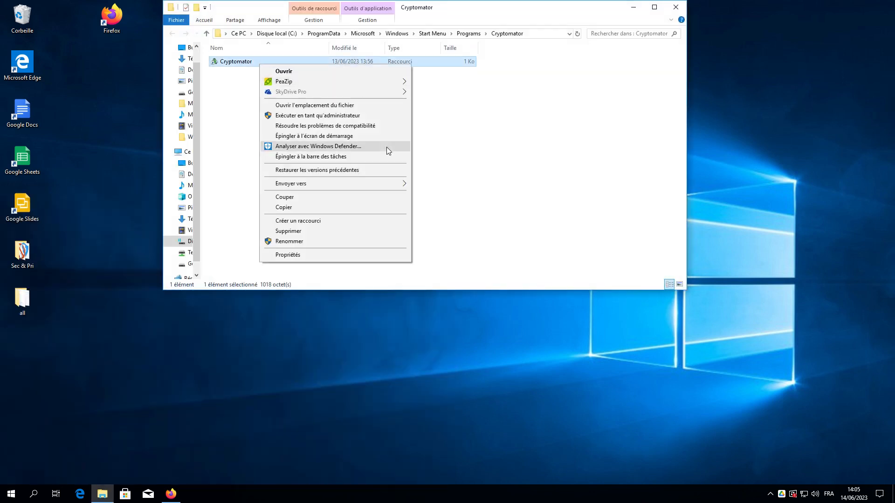
mouse_move(387, 185)
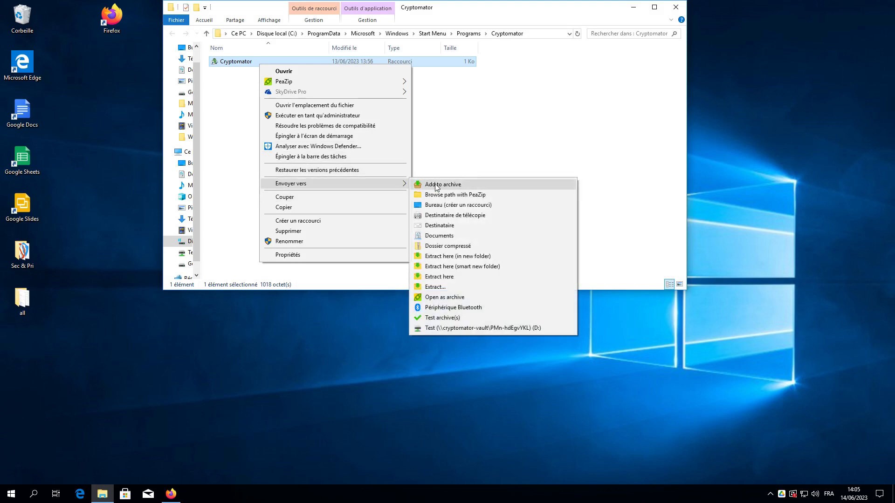
left_click(440, 209)
Close File Explorer and bring the browser's Cryptomator thanks page back.
left_click(29, 361)
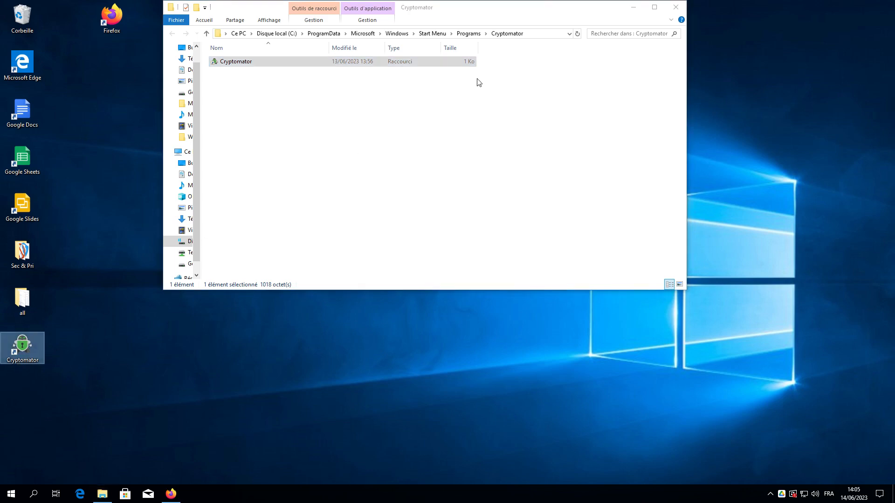
left_click(677, 7)
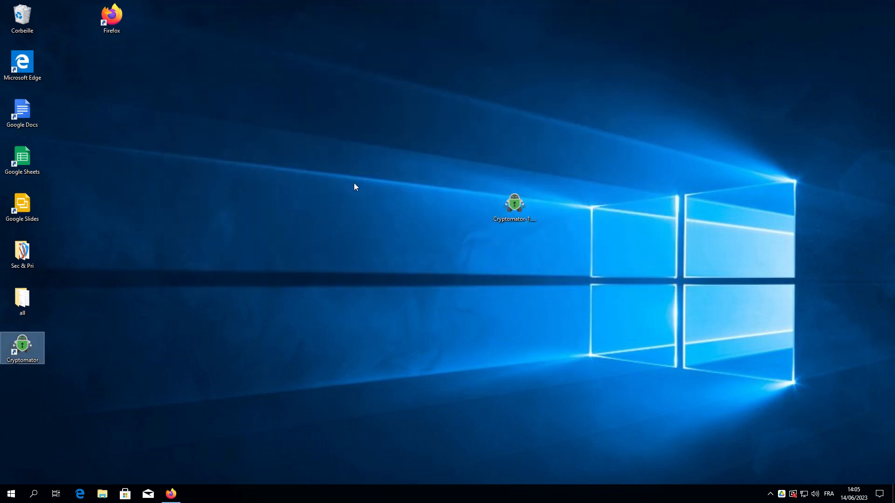
left_click(325, 265)
left_click(171, 493)
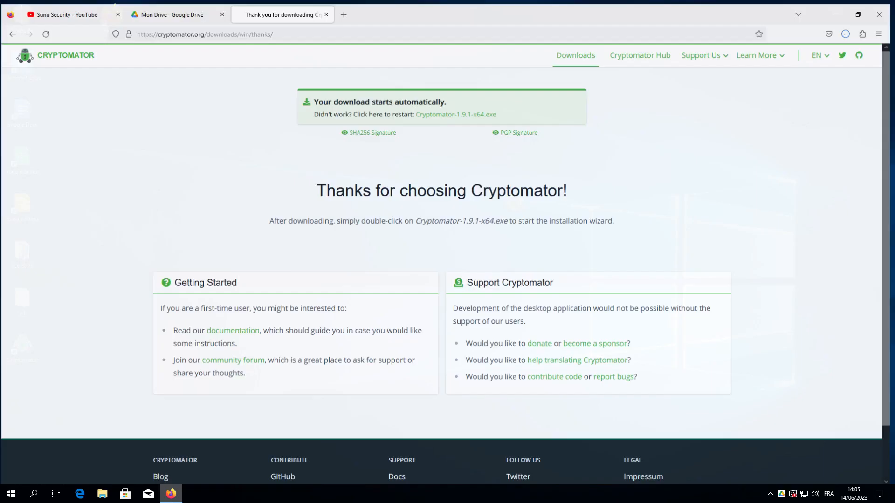
Check that Google Drive's Mon Drive is empty, then bring up File Explorer.
left_click(173, 8)
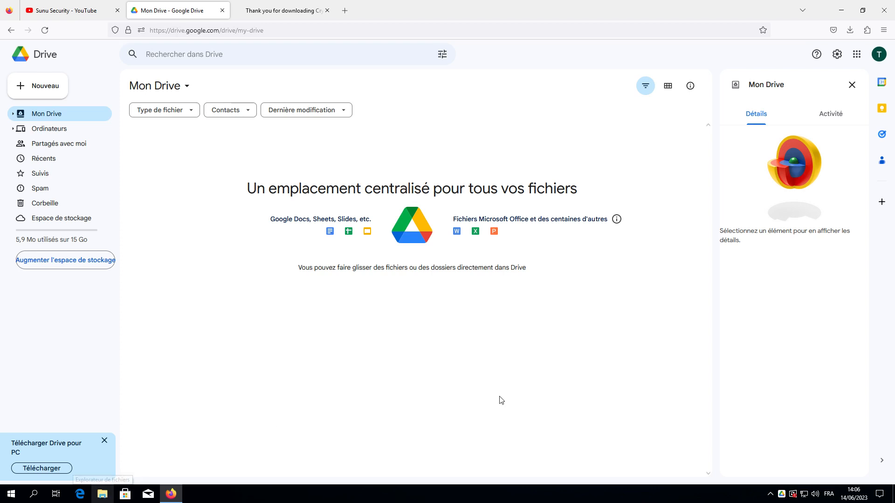
left_click(103, 494)
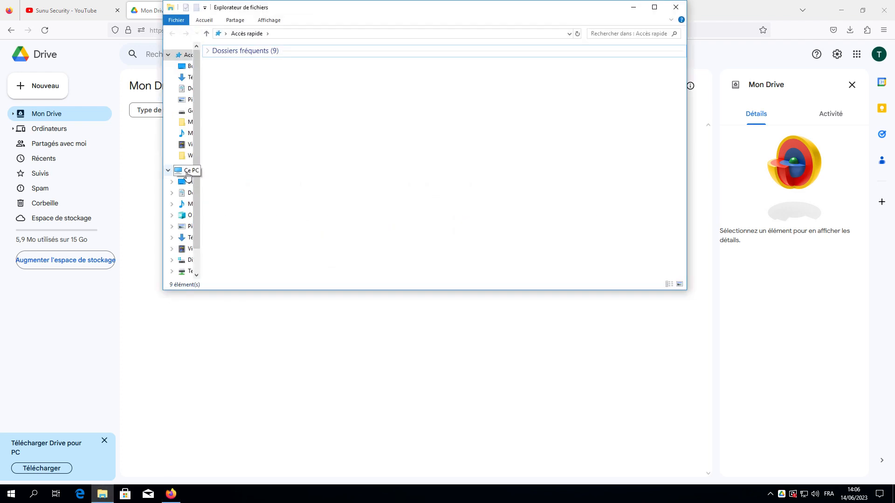
Copy Image1 from the Pictures folder.
left_click(188, 170)
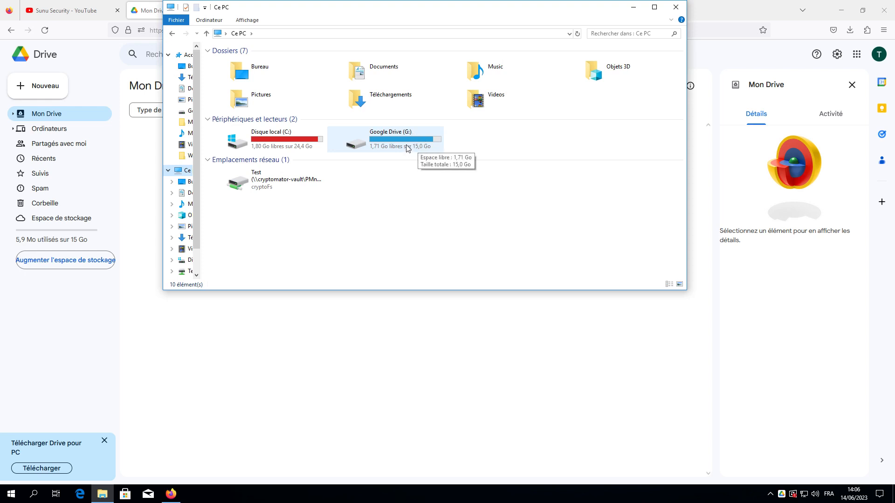
double_click(407, 148)
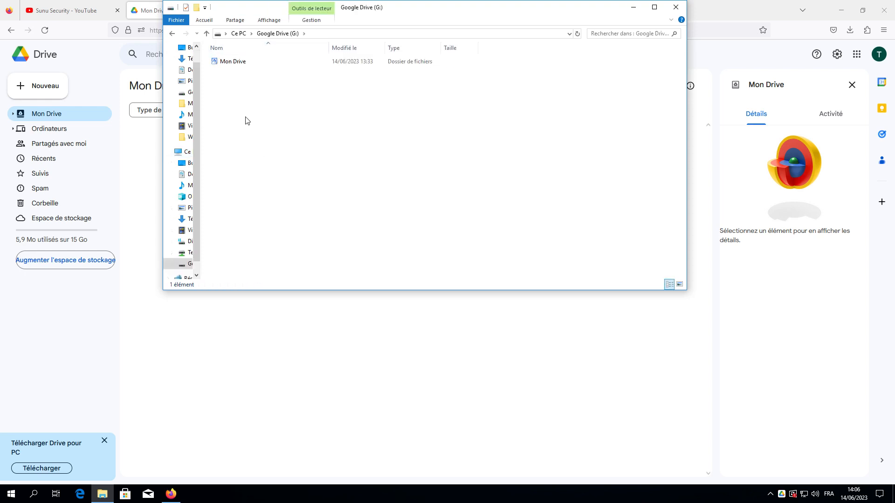
double_click(235, 63)
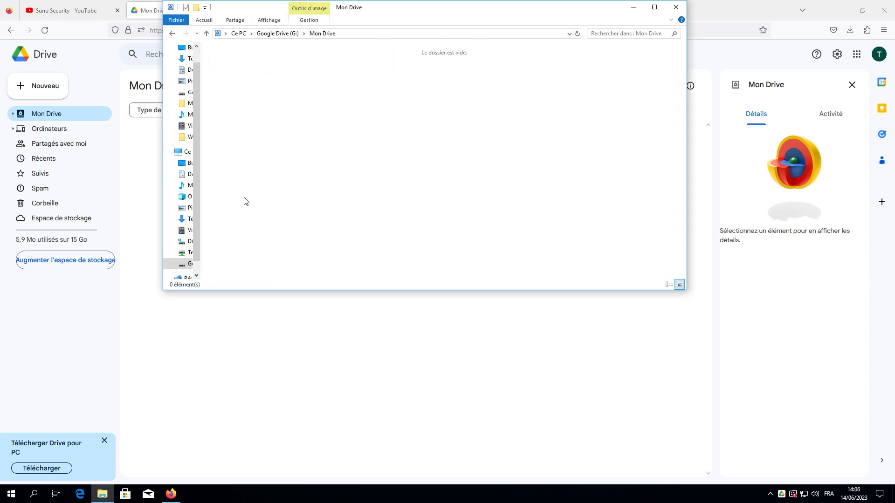
left_click(186, 82)
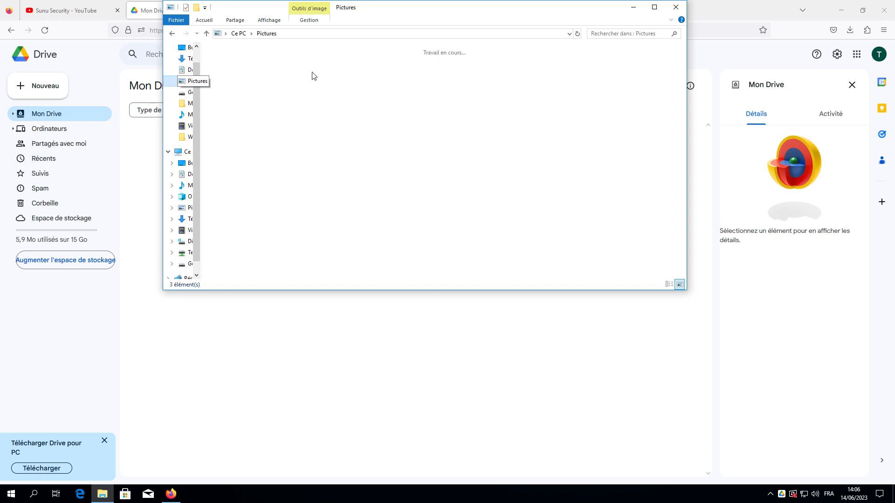
left_click(334, 77)
right_click(334, 78)
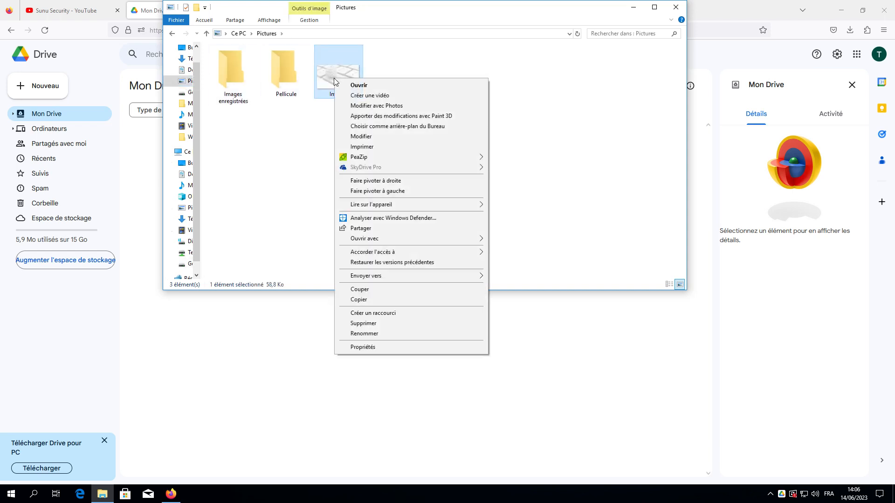
left_click(366, 300)
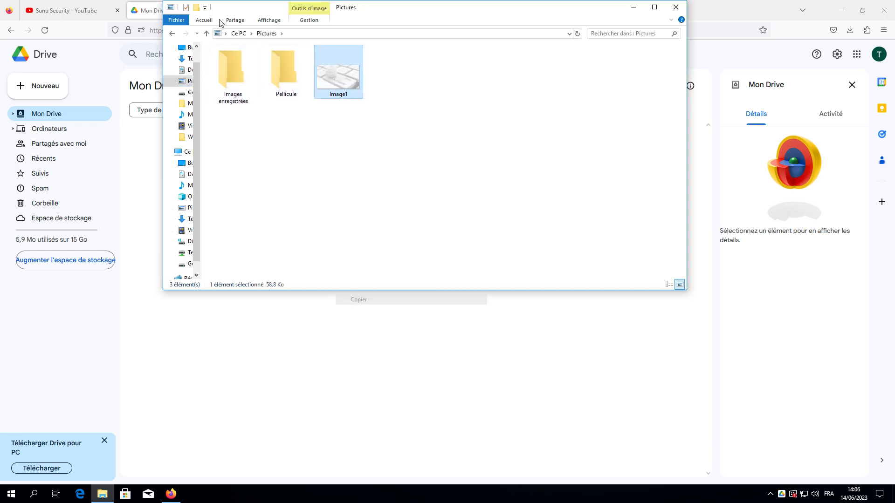
Paste Image1 into Google Drive (G:) Mon Drive and return to the Drive web page.
left_click(173, 33)
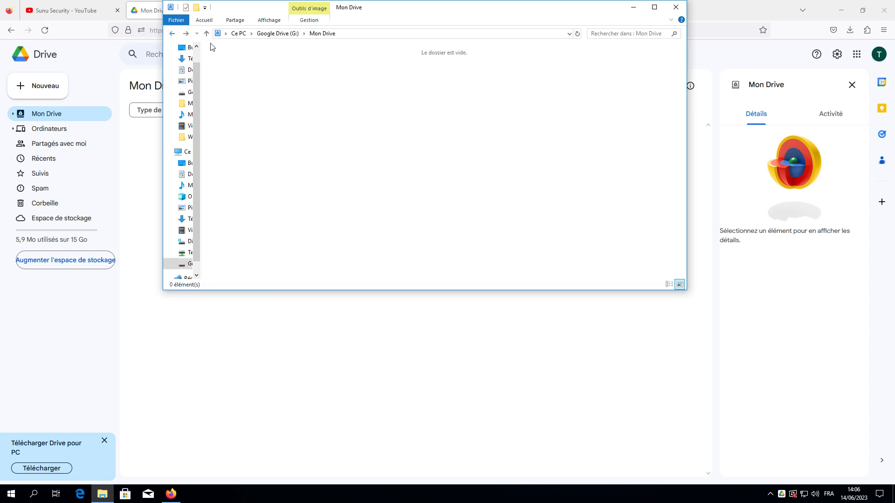
right_click(299, 125)
left_click(256, 119)
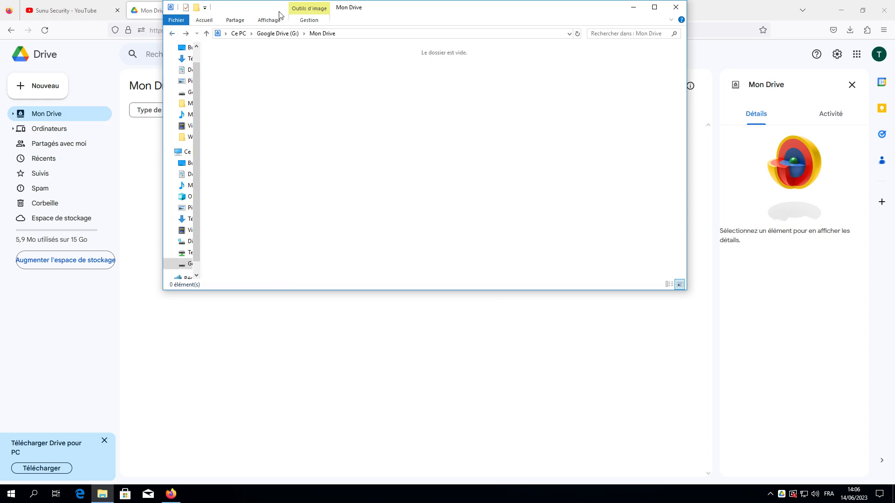
left_click(186, 264)
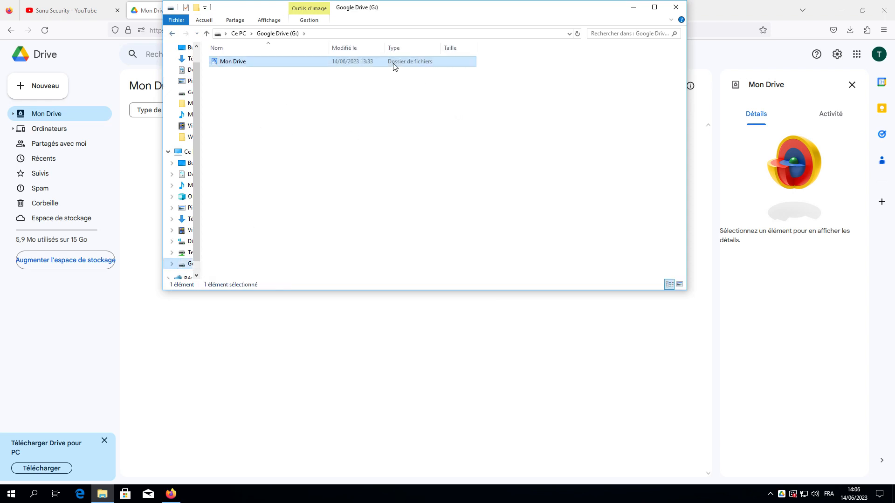
double_click(394, 65)
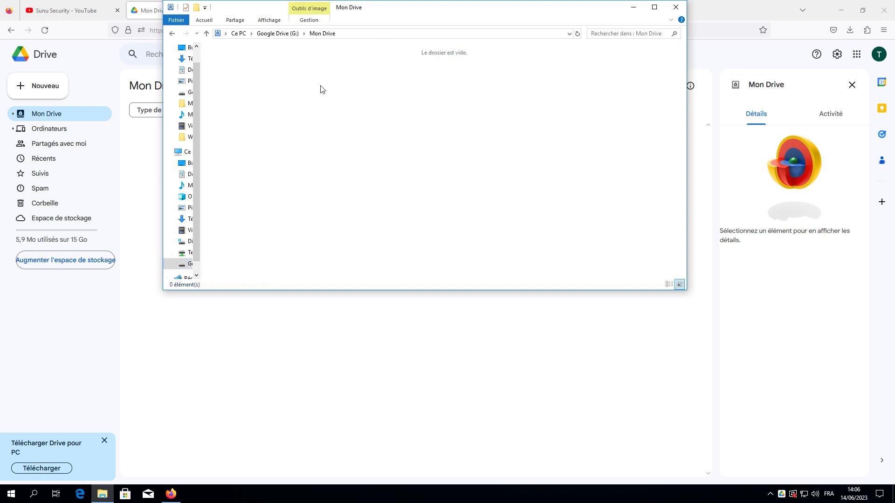
right_click(320, 87)
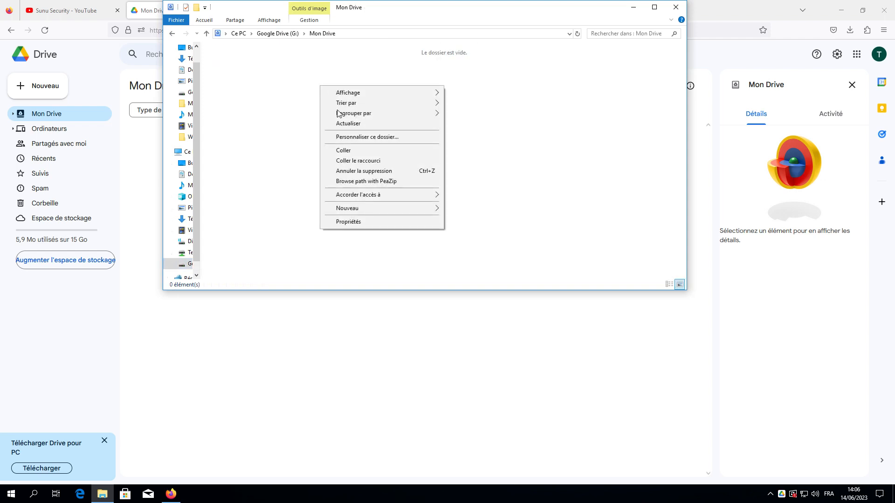
left_click(347, 152)
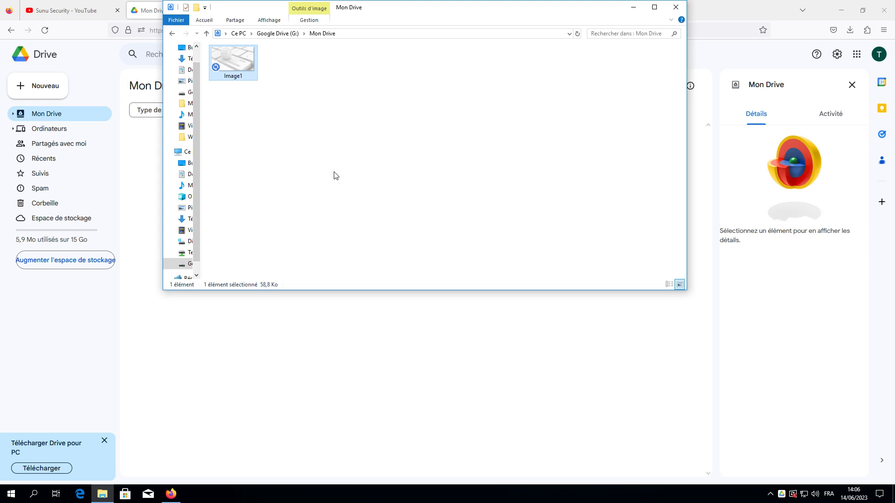
left_click(187, 317)
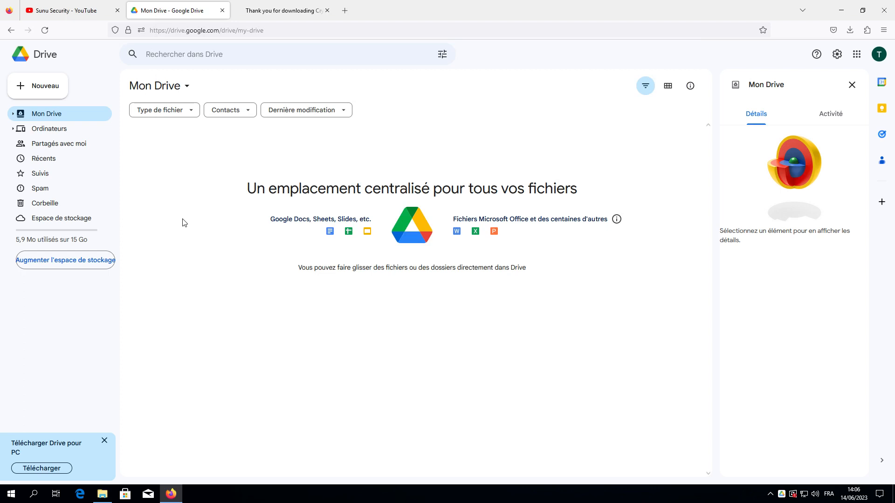
Reload Mon Drive in the browser so Image1.jpg (59 Ko) appears.
left_click(45, 61)
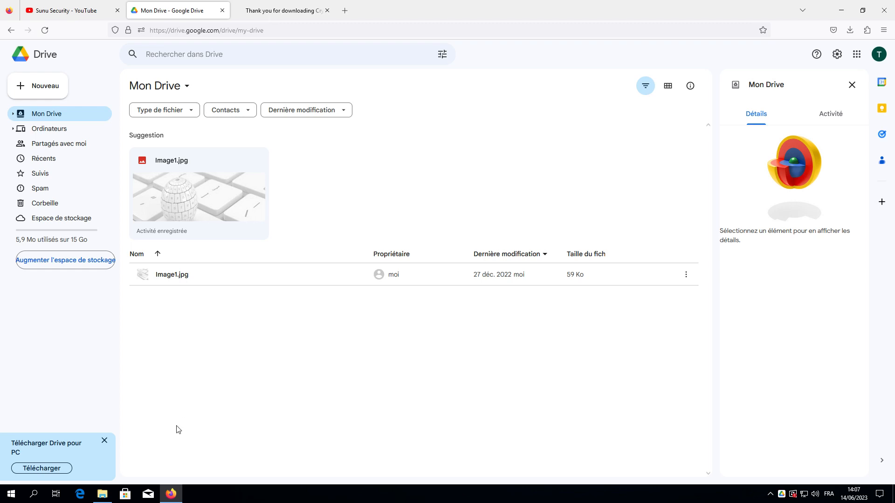
Minimize Firefox and Explorer, then start Cryptomator from its desktop shortcut.
left_click(175, 497)
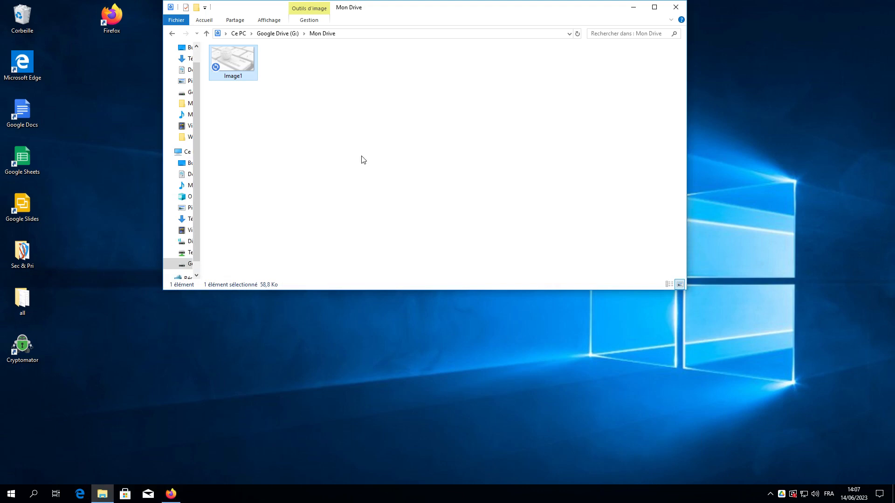
left_click(633, 7)
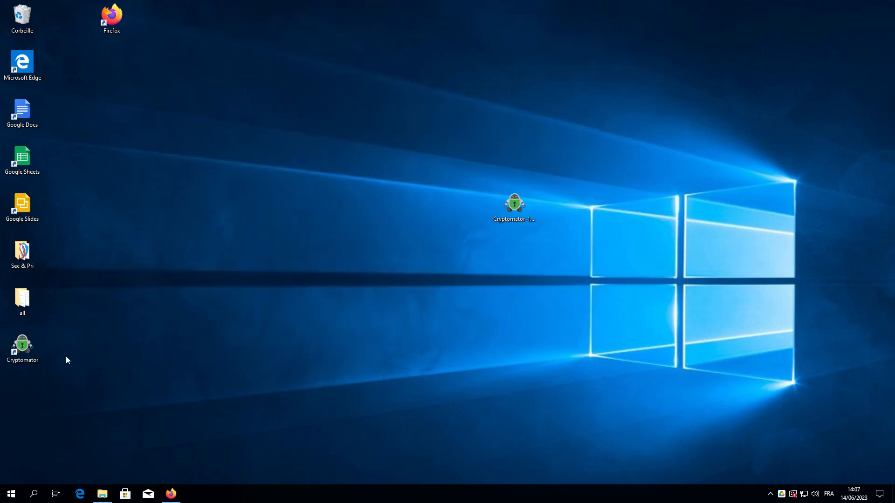
double_click(22, 356)
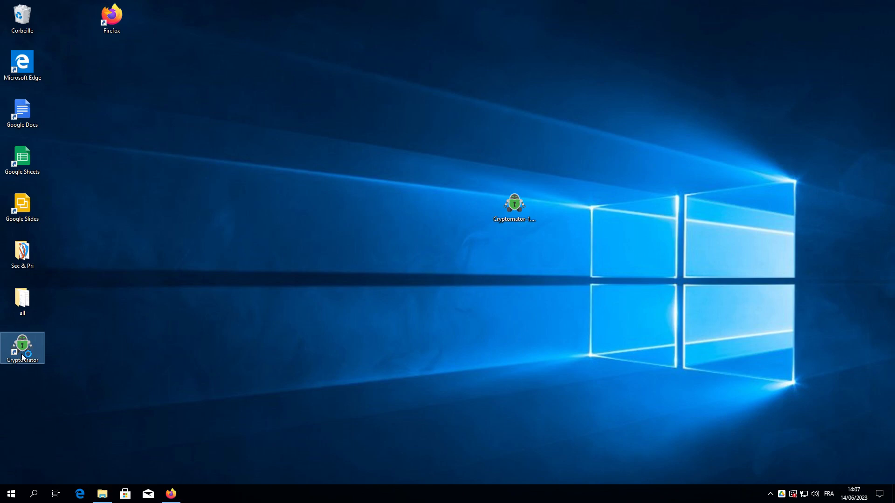
left_click(146, 367)
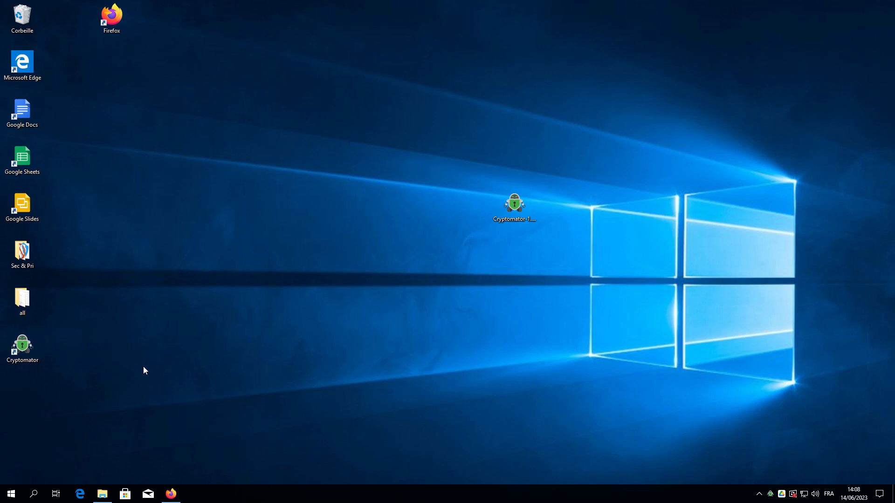
double_click(21, 347)
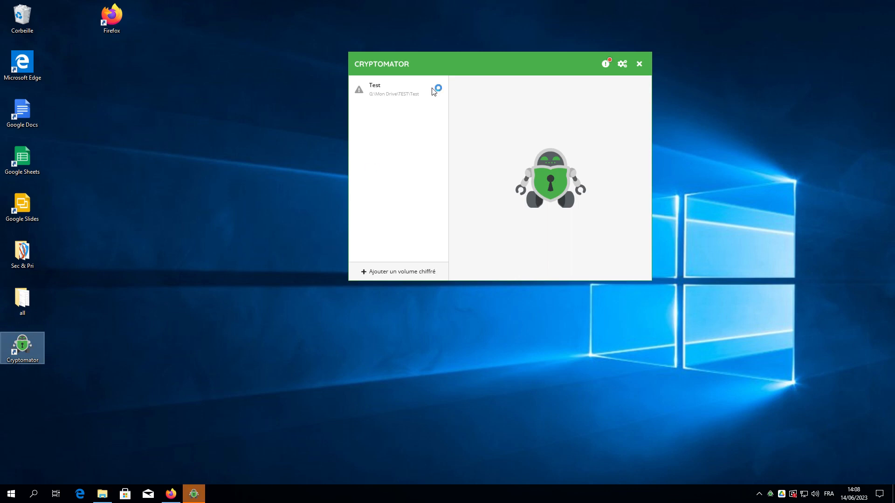
Move the Cryptomator window left and choose to add a vault.
left_click_drag(462, 60, 334, 102)
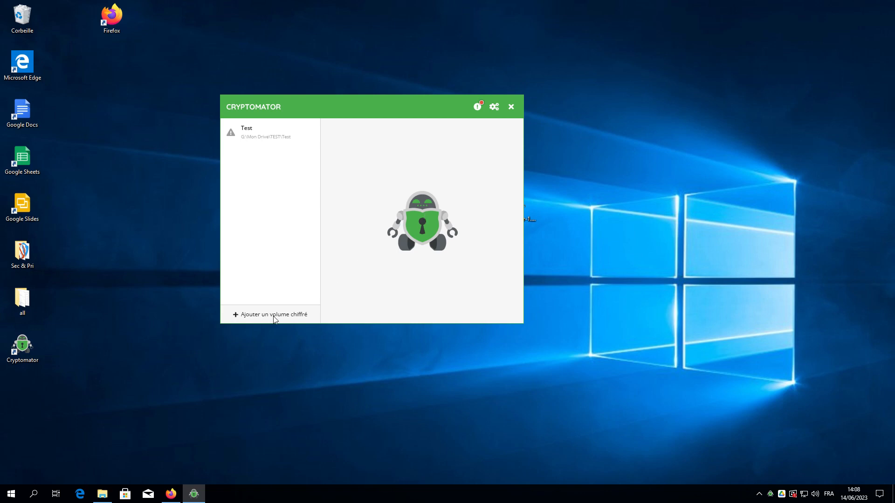
left_click(286, 316)
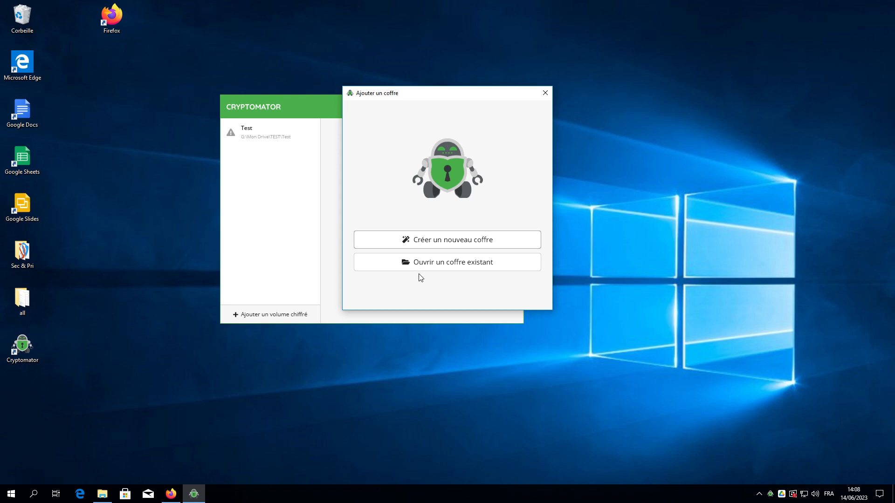
Create a new vault named SunuSecurity and continue to the storage location step.
left_click(444, 243)
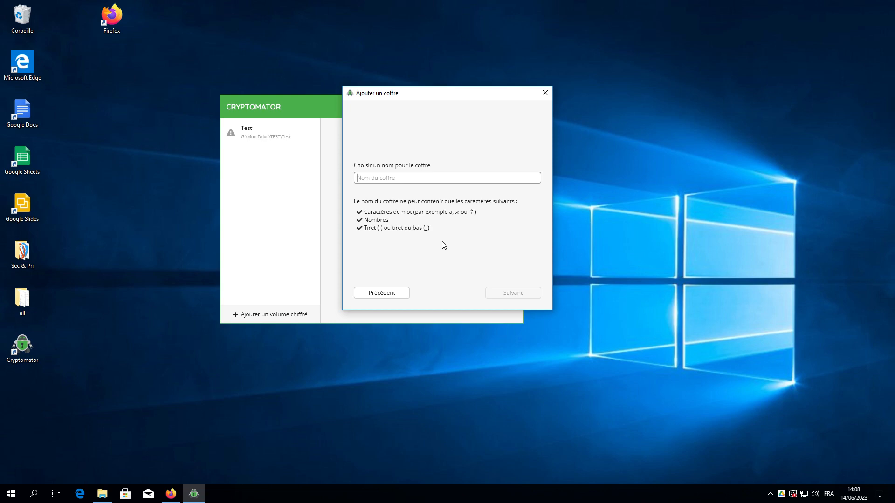
type("Sunu")
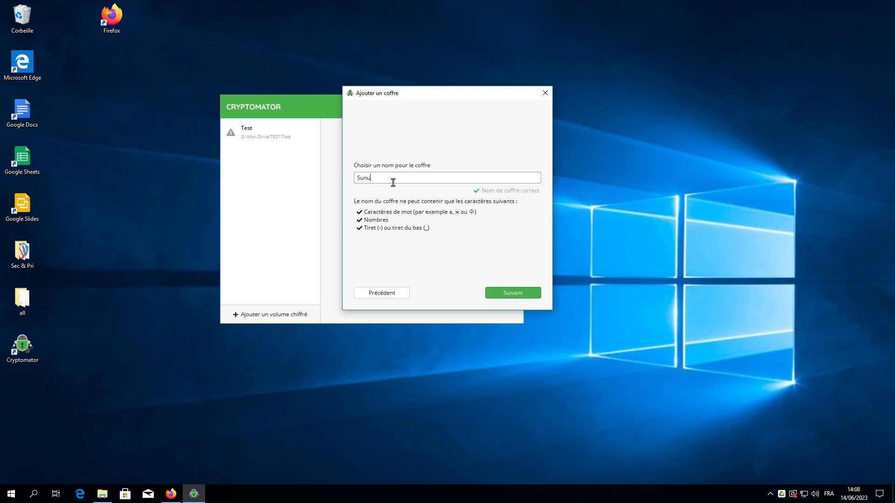
type("Security")
left_click(521, 292)
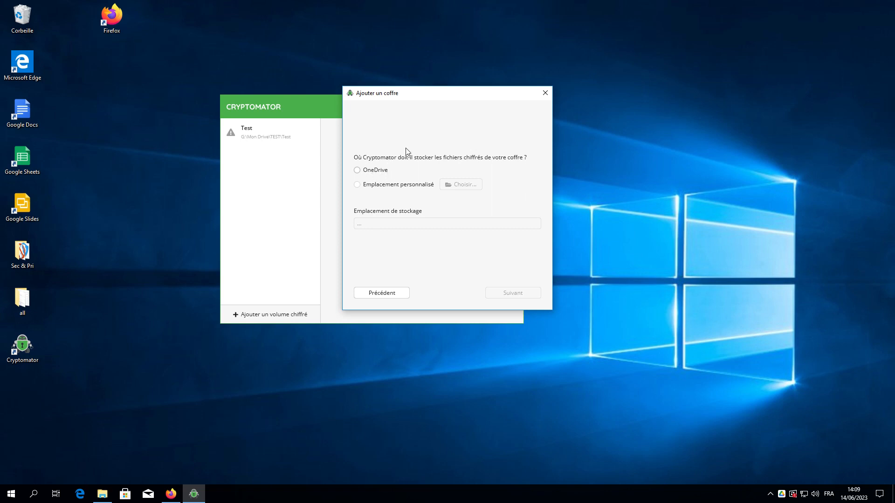
Choose a custom storage location instead of OneDrive and browse for its folder.
left_click(378, 171)
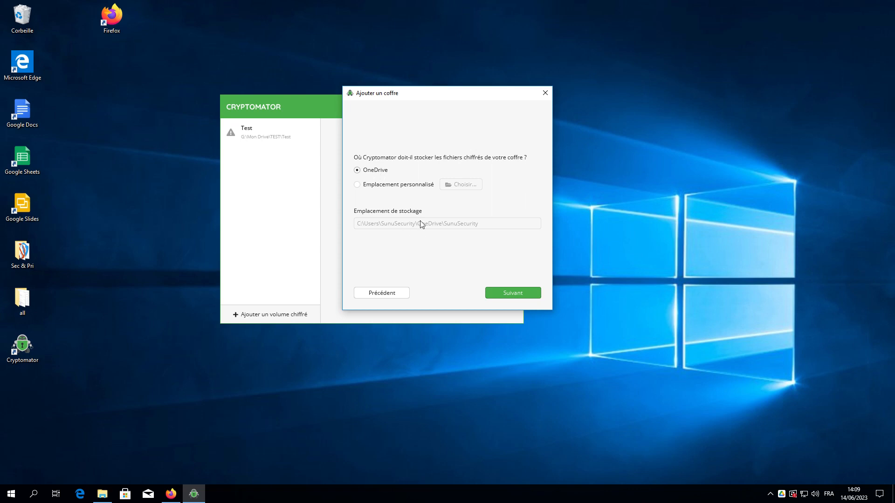
left_click(408, 185)
left_click(456, 186)
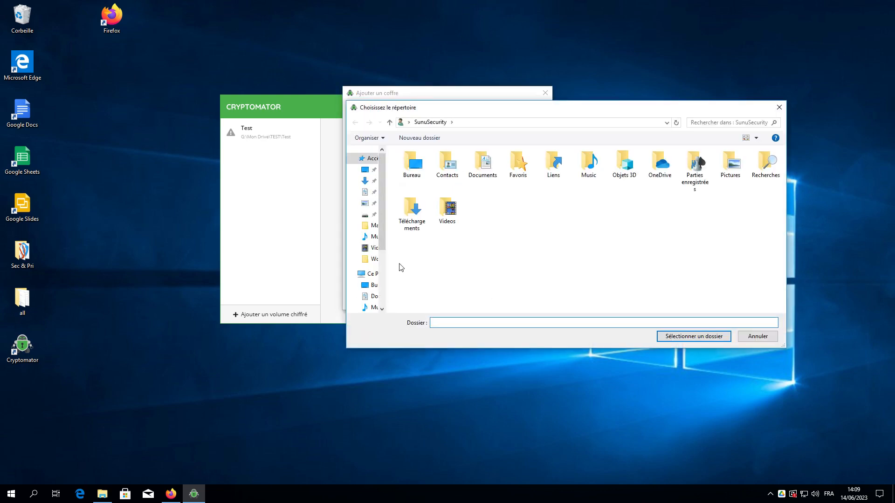
Browse to the Mon Drive folder on the Google Drive (G:) drive.
left_click(372, 274)
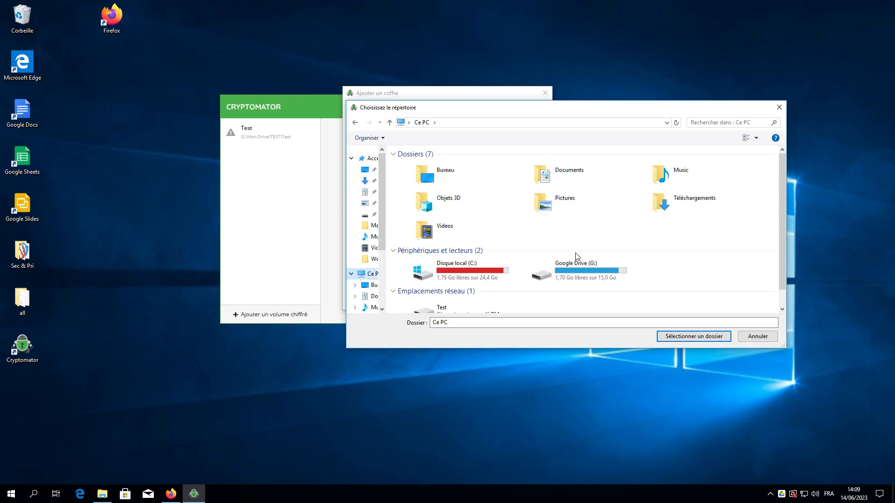
double_click(572, 278)
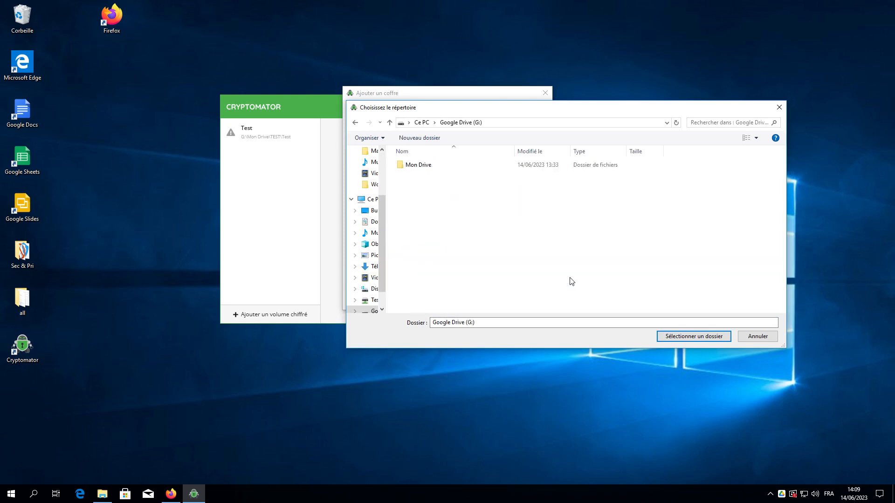
double_click(433, 165)
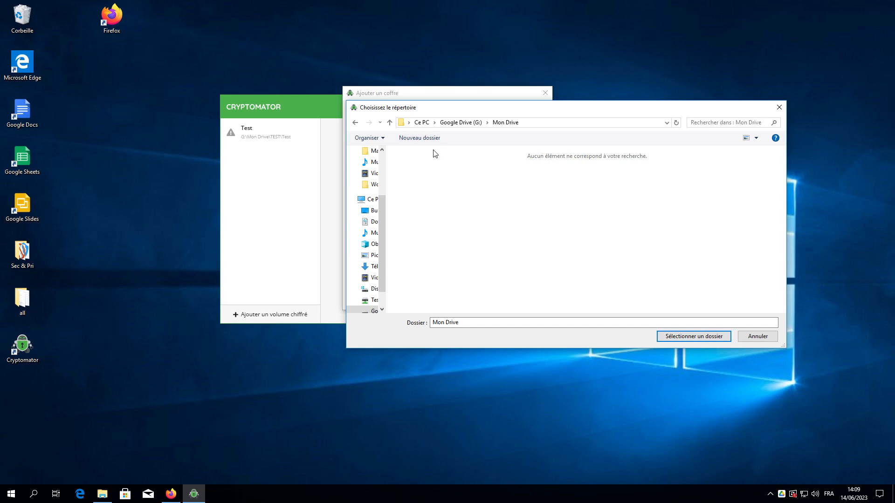
Create a SunuSecurity folder in Mon Drive and select it as the vault's storage location.
left_click(422, 138)
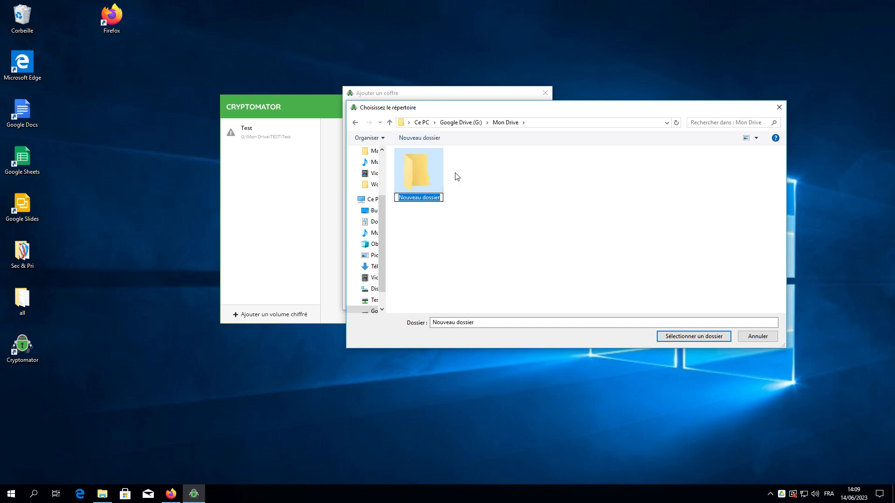
type("SunuSecurity")
key("Return")
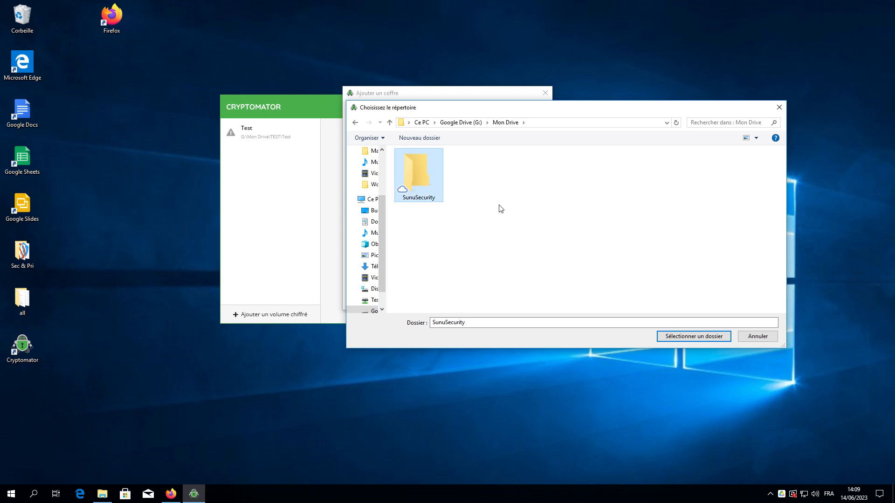
double_click(432, 191)
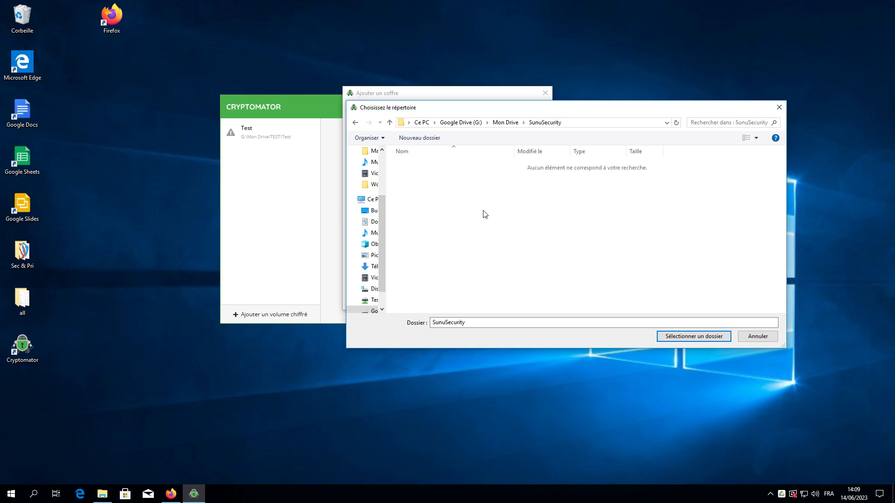
left_click(683, 340)
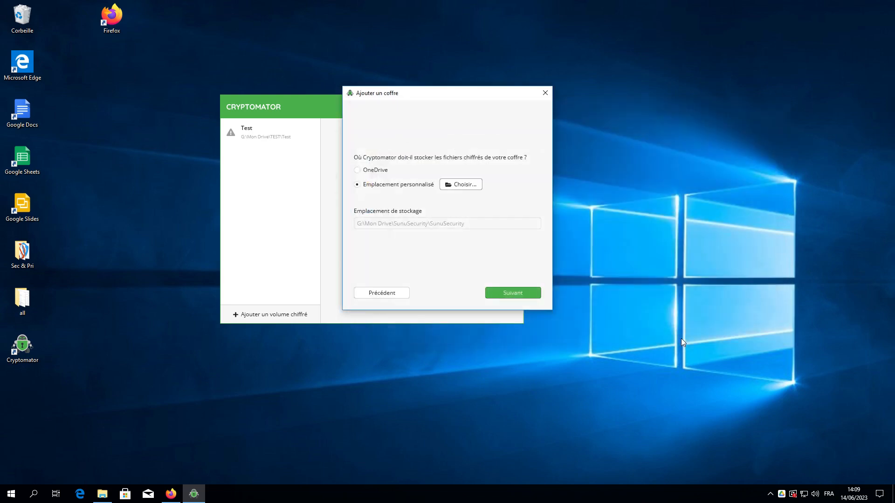
Enter the vault password and confirm it in the second field.
left_click(522, 296)
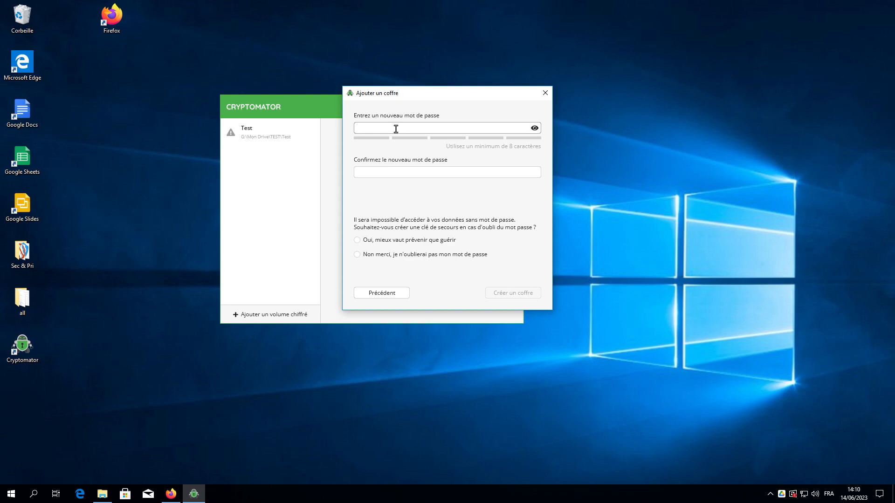
type("************")
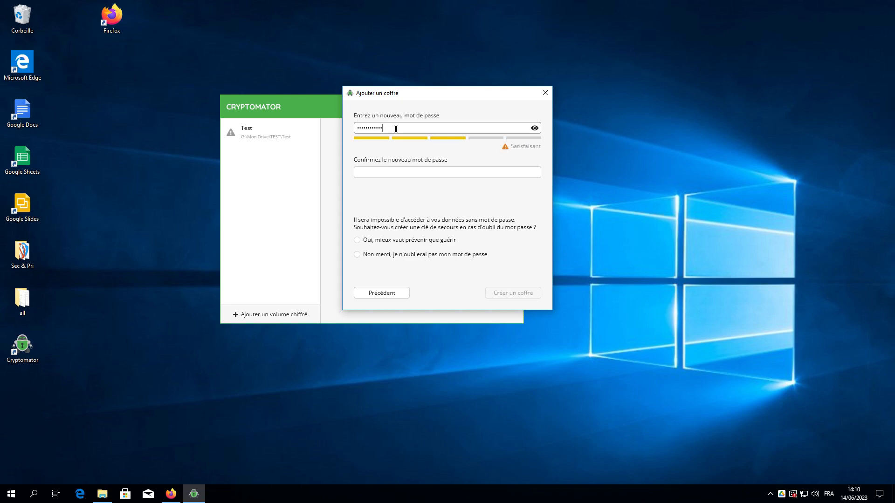
key("Tab")
type("************")
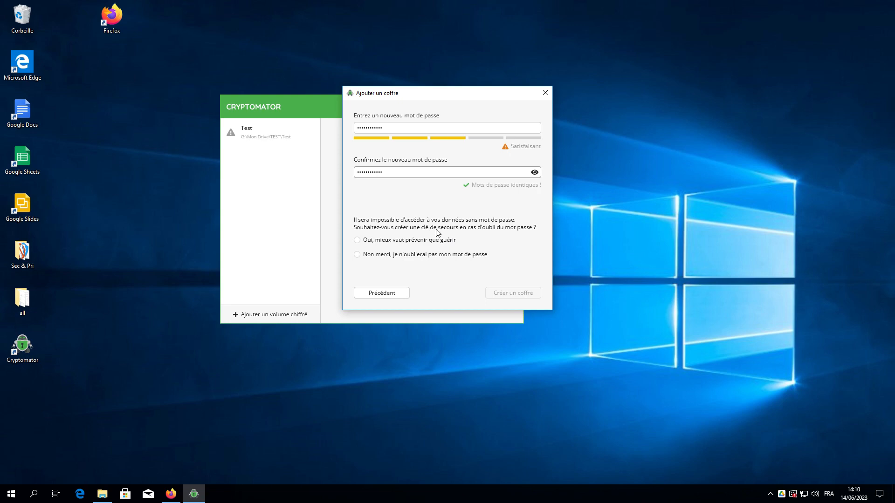
Opt for 'Oui, mieux vaut prévenir que guérir' to get a recovery key and create the vault.
left_click(435, 255)
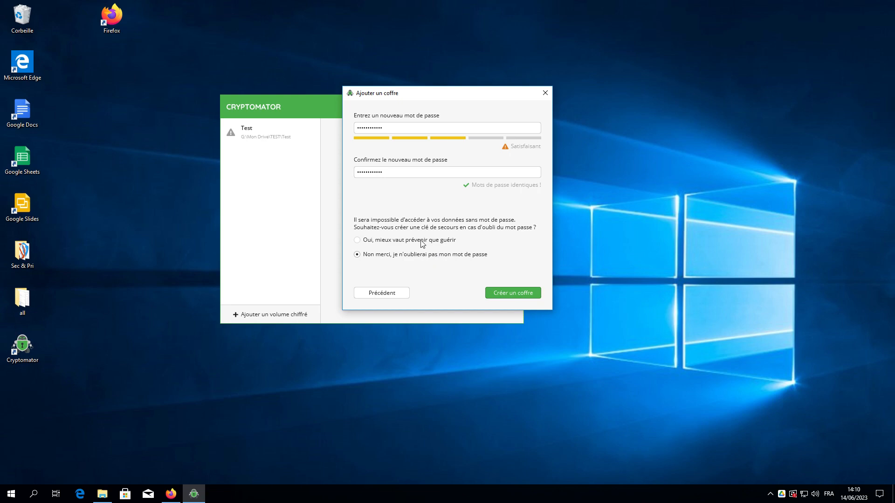
left_click(421, 242)
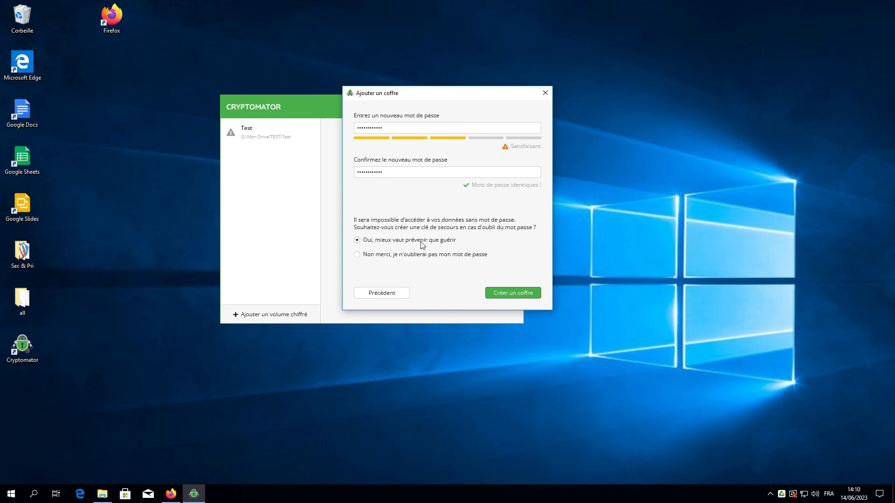
left_click(516, 297)
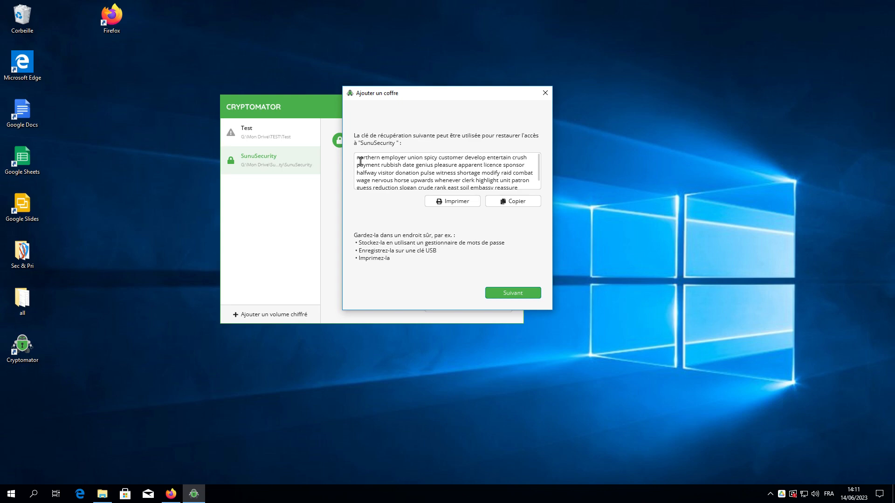
Select the whole recovery key text and continue to the vault-added confirmation.
left_click_drag(360, 161, 523, 212)
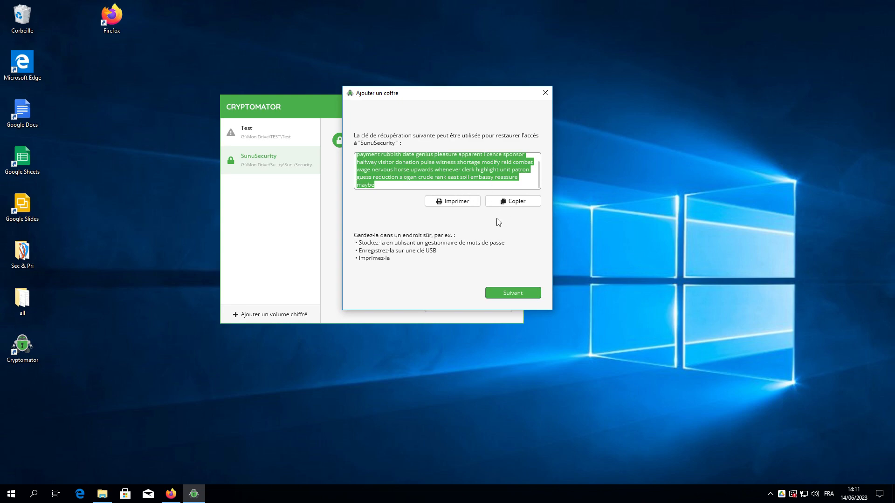
left_click(394, 184)
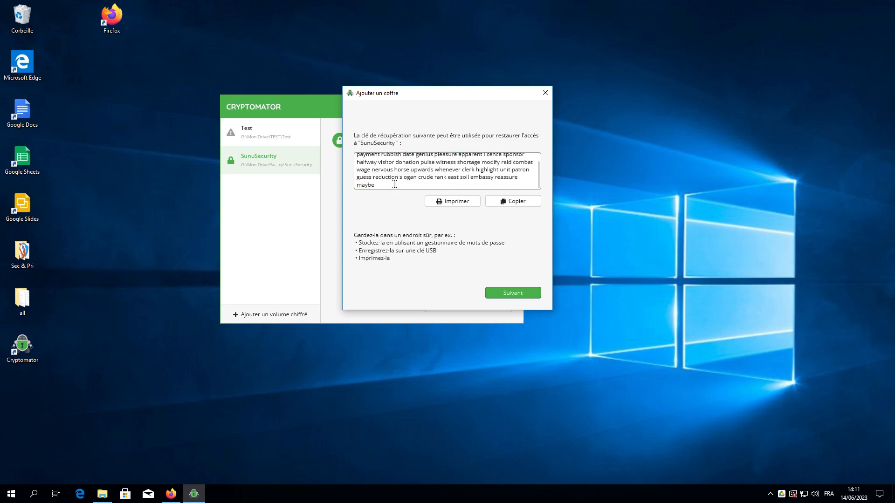
left_click_drag(394, 184, 355, 149)
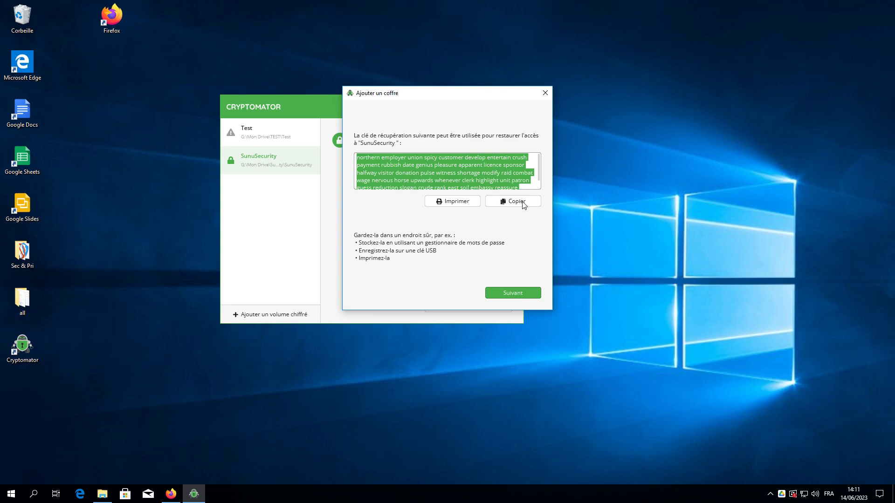
left_click(519, 292)
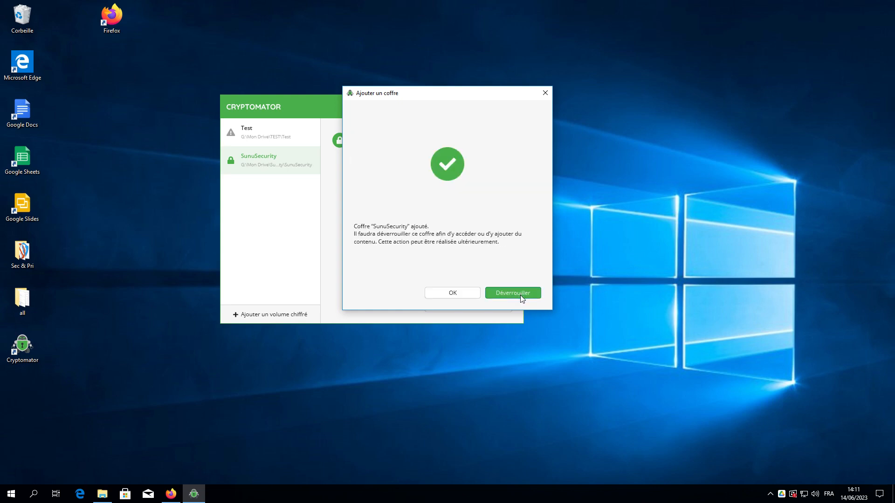
Unlock SunuSecurity with its password and dismiss the success message.
left_click(520, 293)
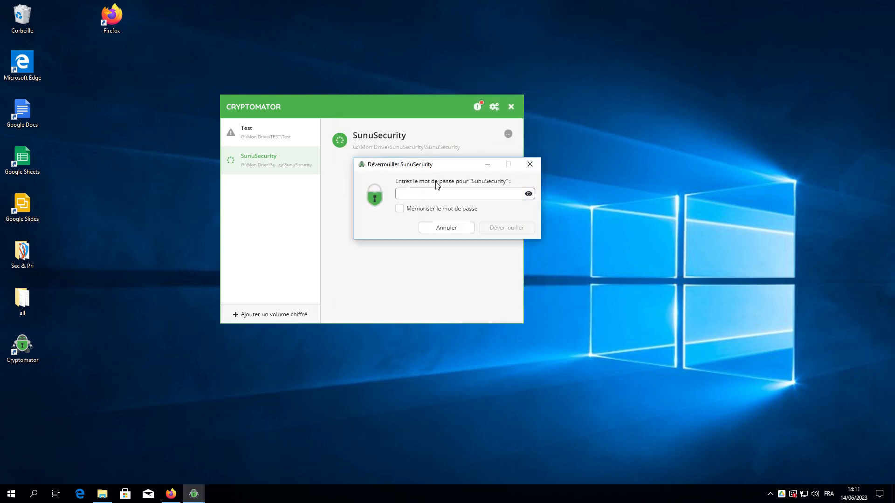
type("••••••••••••")
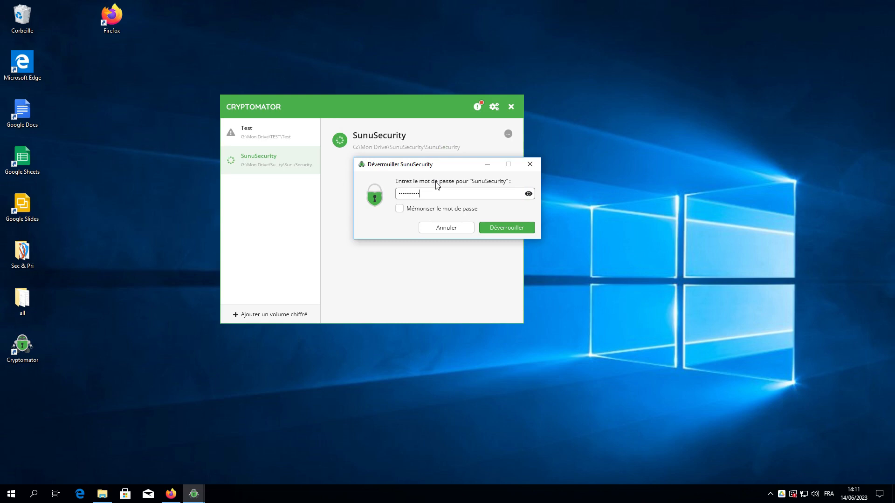
left_click(493, 231)
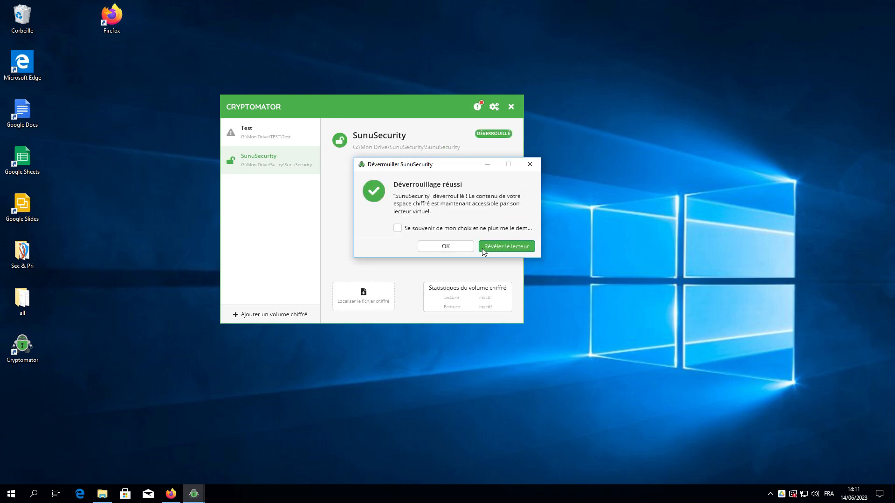
left_click(463, 248)
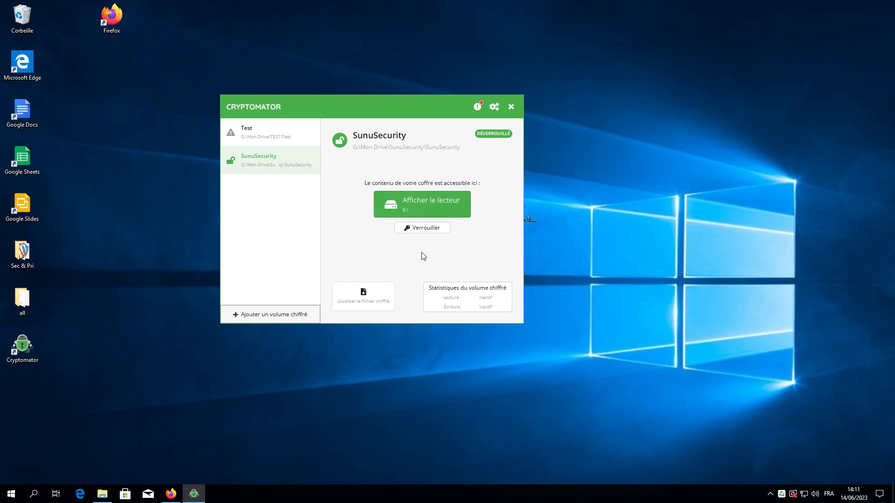
In File Explorer, browse to G:\Mon Drive\SunuSecurity\SunuSecurity.
left_click(103, 496)
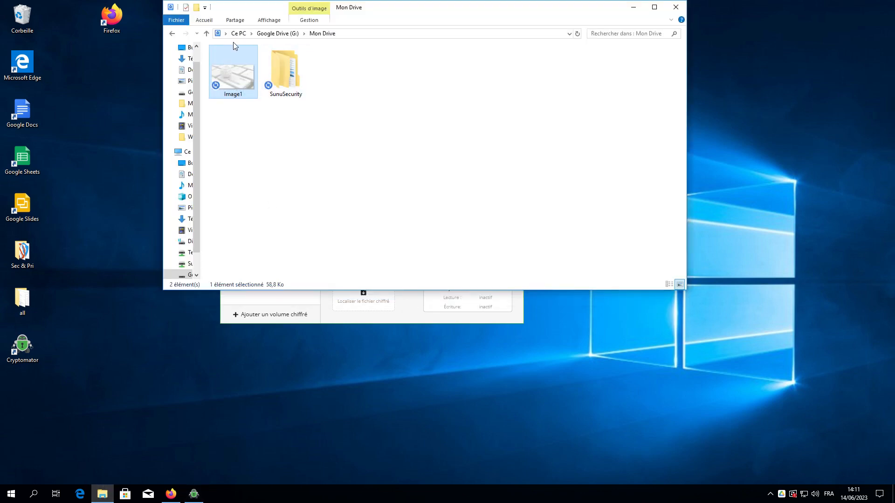
left_click(275, 34)
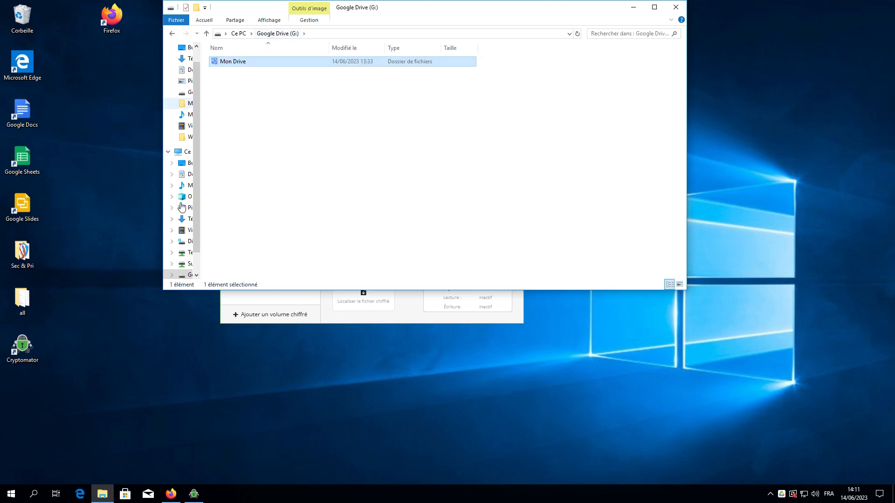
left_click(185, 152)
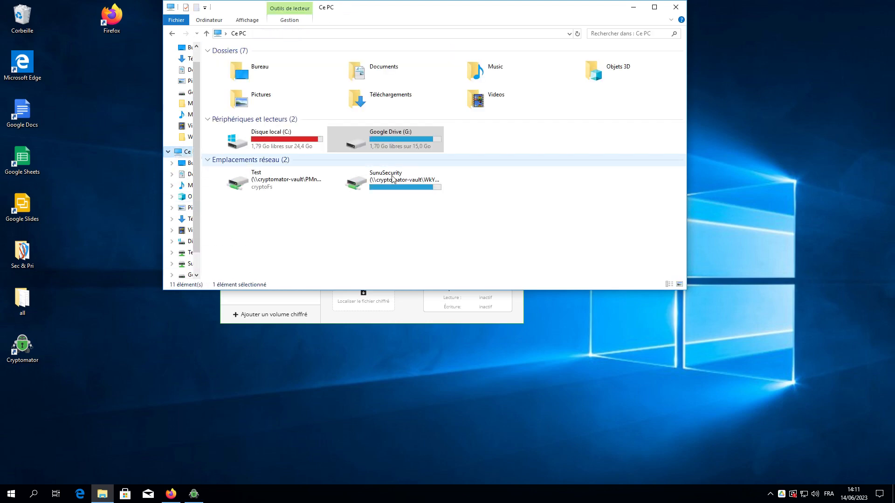
left_click(396, 147)
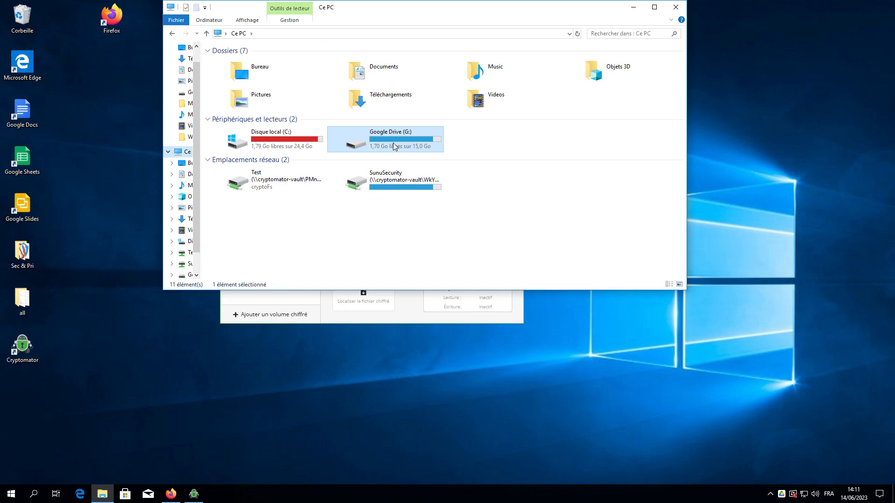
double_click(392, 142)
left_click(240, 66)
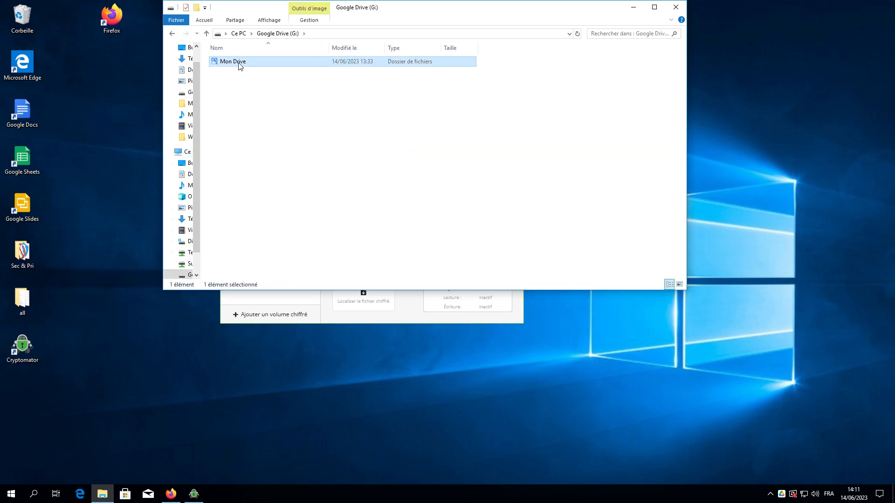
double_click(270, 66)
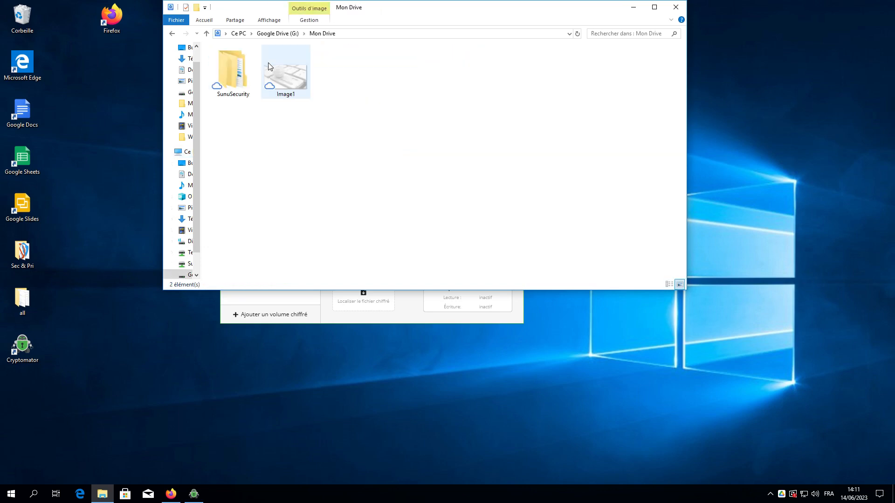
left_click(238, 77)
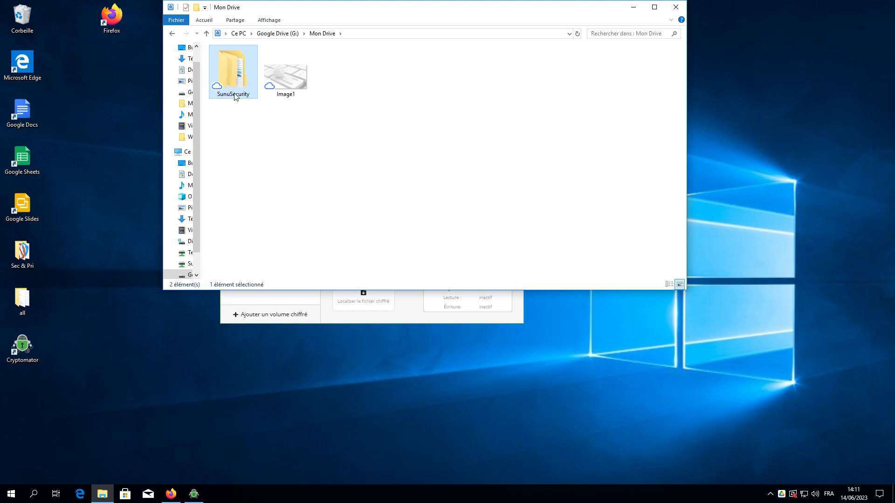
double_click(235, 87)
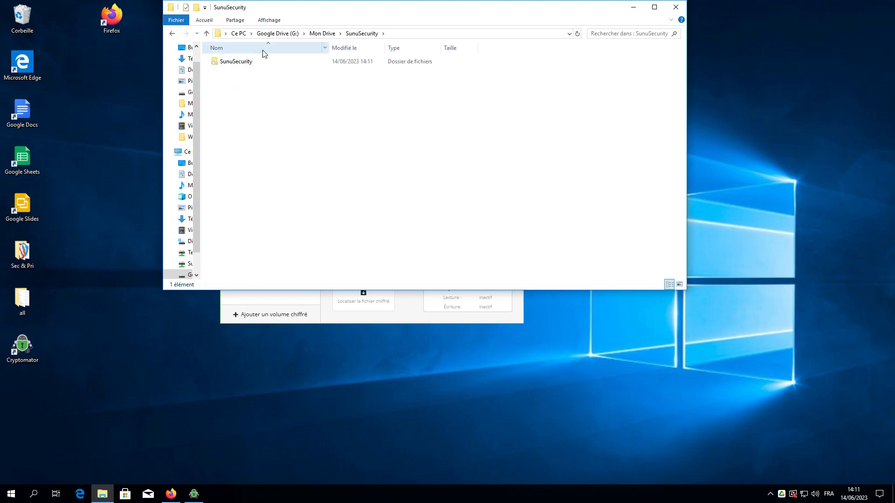
left_click(251, 68)
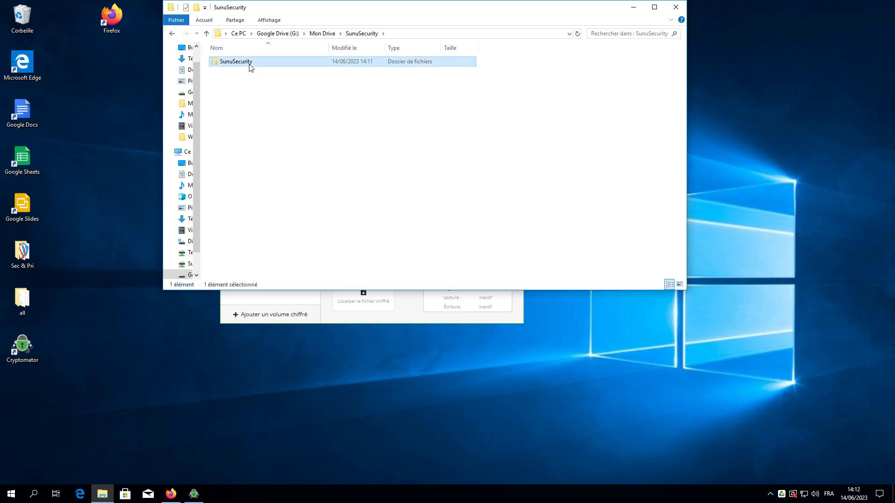
double_click(250, 65)
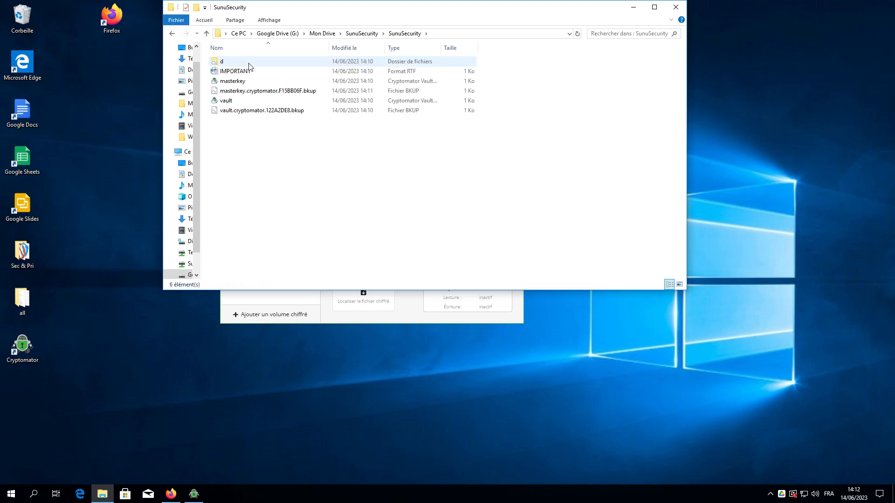
Inspect the IMPORTANT, masterkey and vault files, then open d, 3H and the encrypted folder.
left_click_drag(247, 133, 238, 63)
left_click(247, 75)
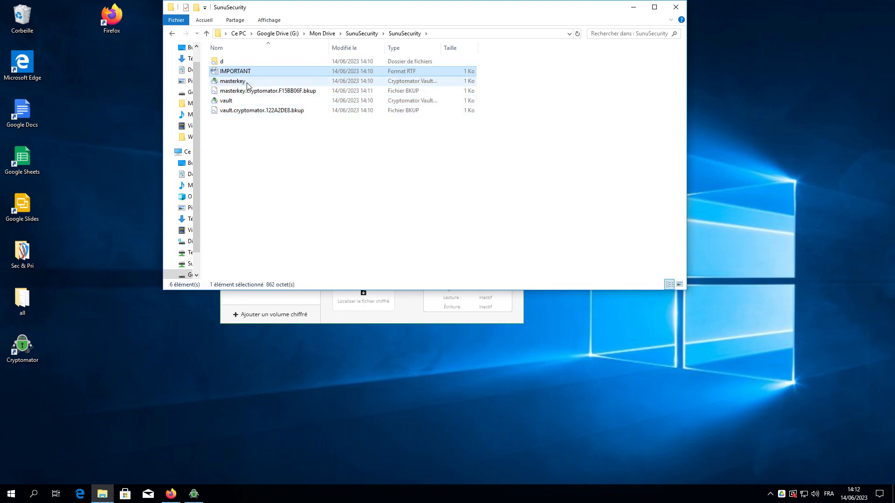
left_click(248, 81)
left_click(248, 102)
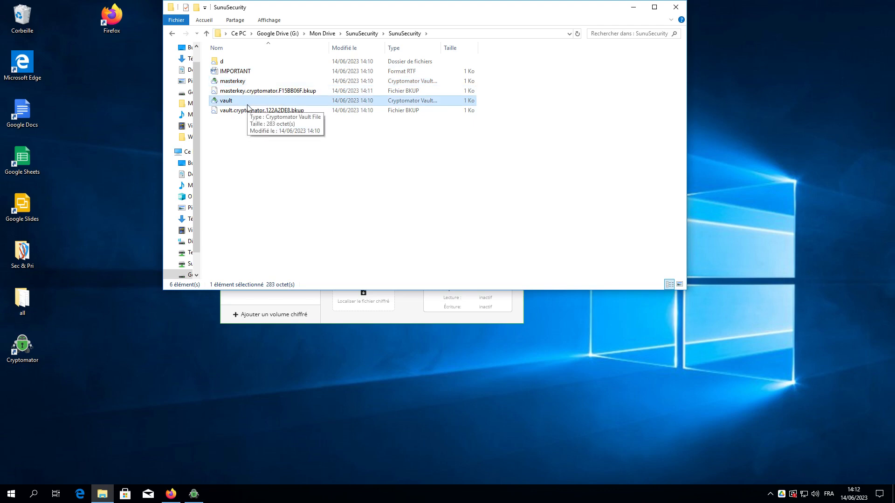
double_click(231, 62)
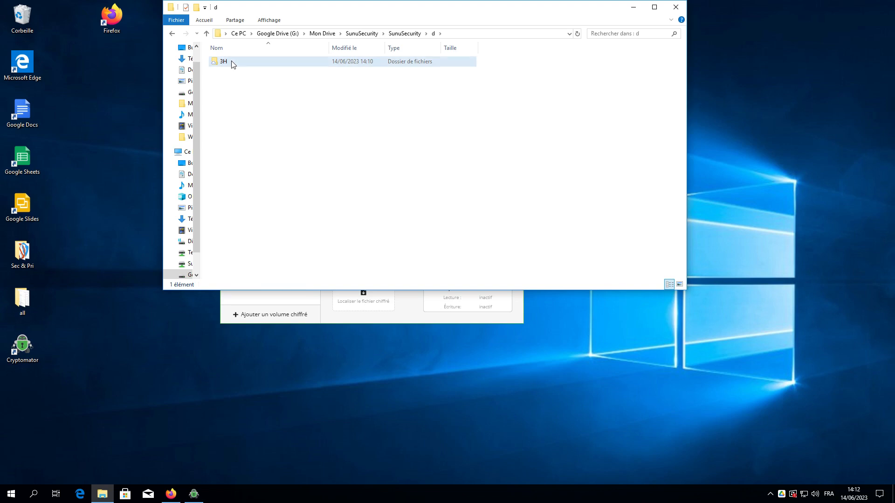
double_click(231, 63)
double_click(231, 62)
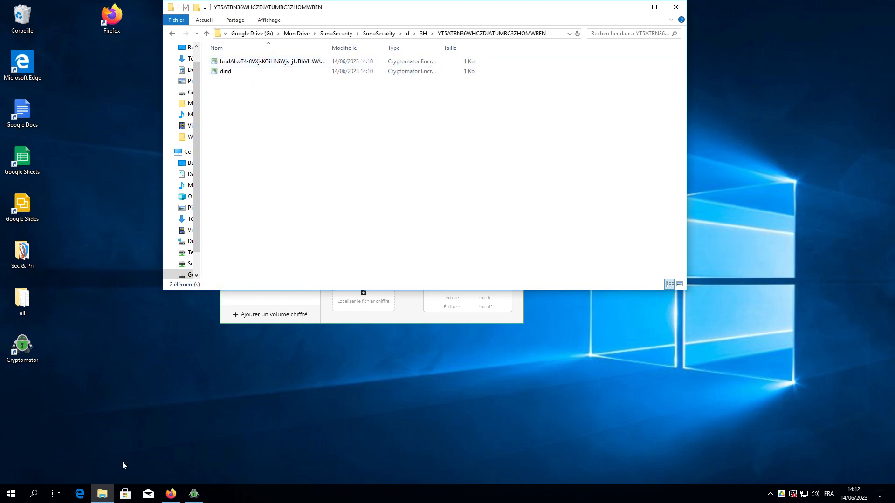
On the Google Drive website, open SunuSecurity, SunuSecurity, d and 3H, then minimise Firefox.
left_click(163, 492)
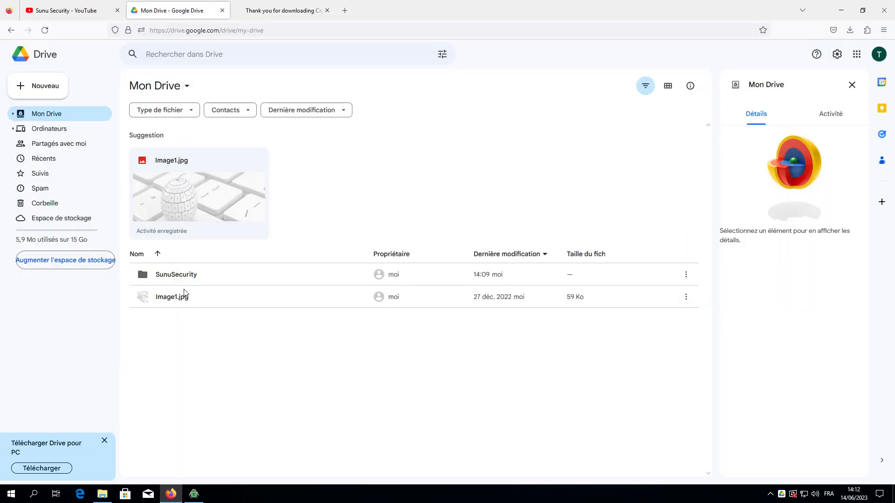
double_click(170, 276)
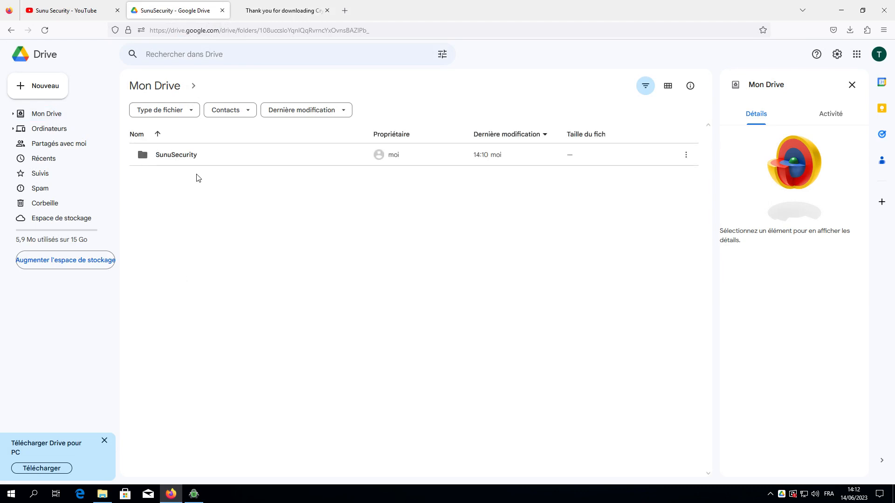
double_click(190, 161)
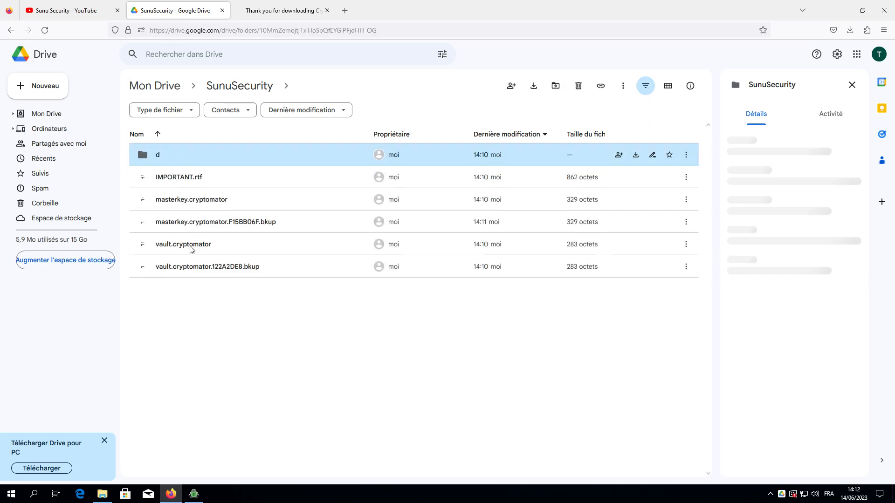
key("Return")
double_click(177, 159)
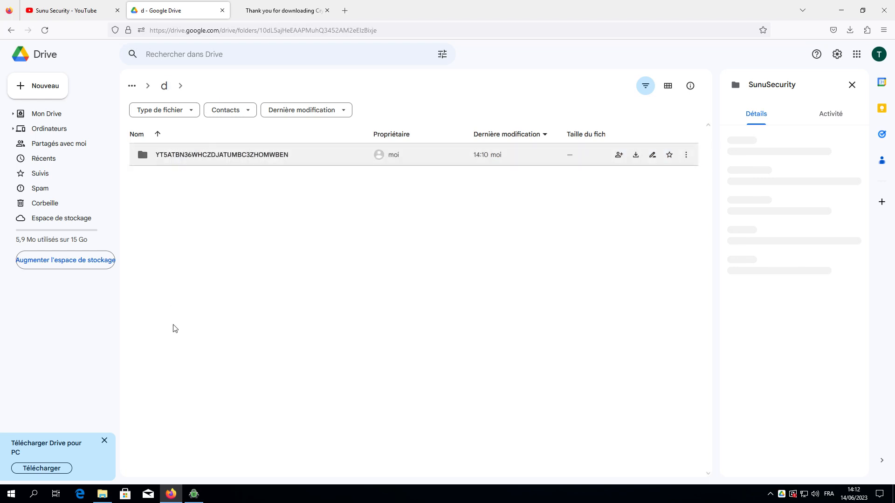
left_click(170, 495)
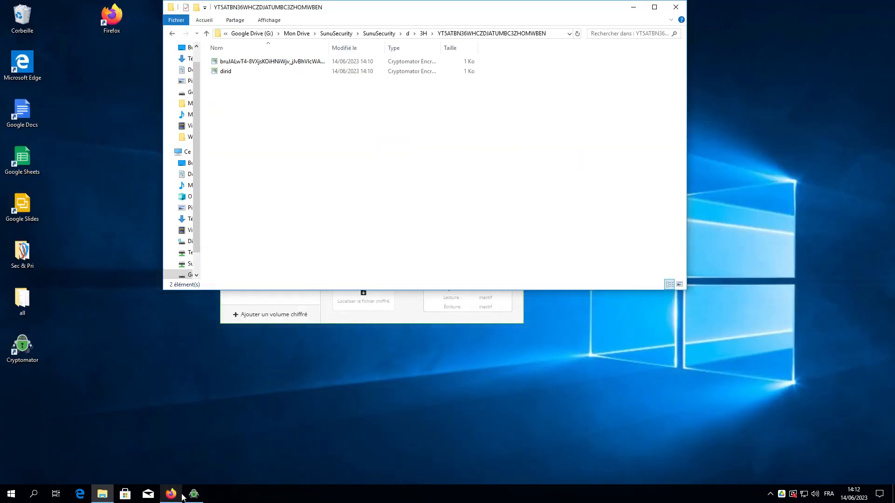
Bring Cryptomator forward and reveal the SunuSecurity vault's drive E: in Explorer.
left_click(193, 495)
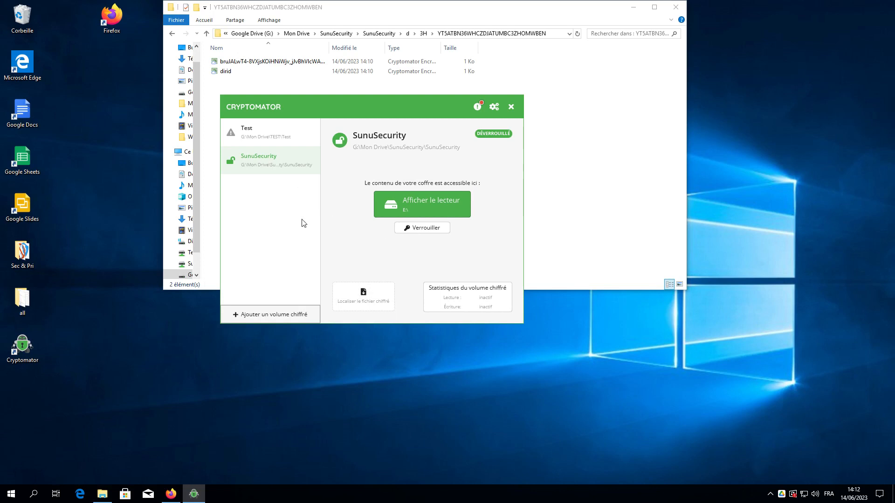
left_click(438, 215)
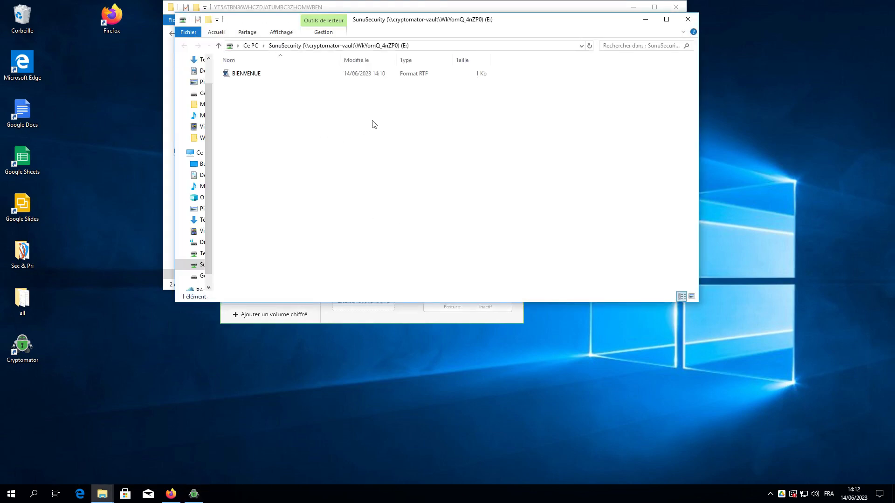
left_click_drag(372, 123, 296, 137)
Copy Image1 from the Pictures folder.
left_click(201, 82)
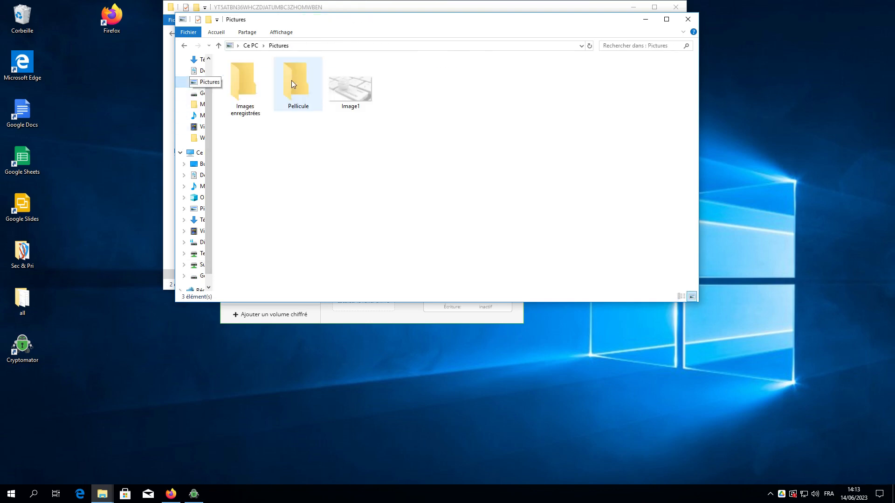
right_click(330, 88)
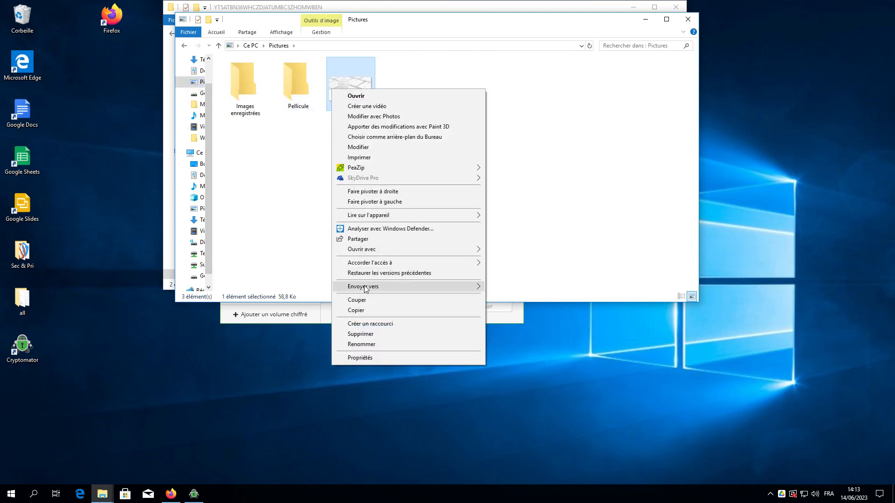
left_click(366, 310)
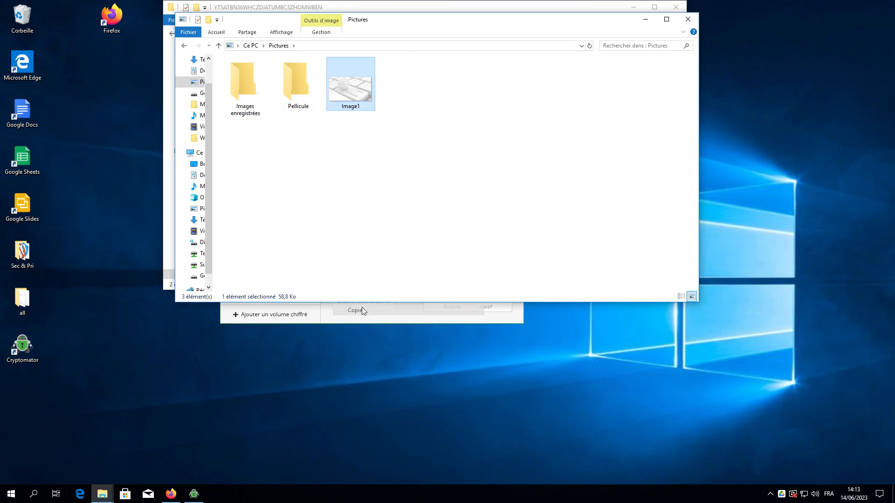
Paste Image1 into the vault drive E: and close its window.
left_click(184, 45)
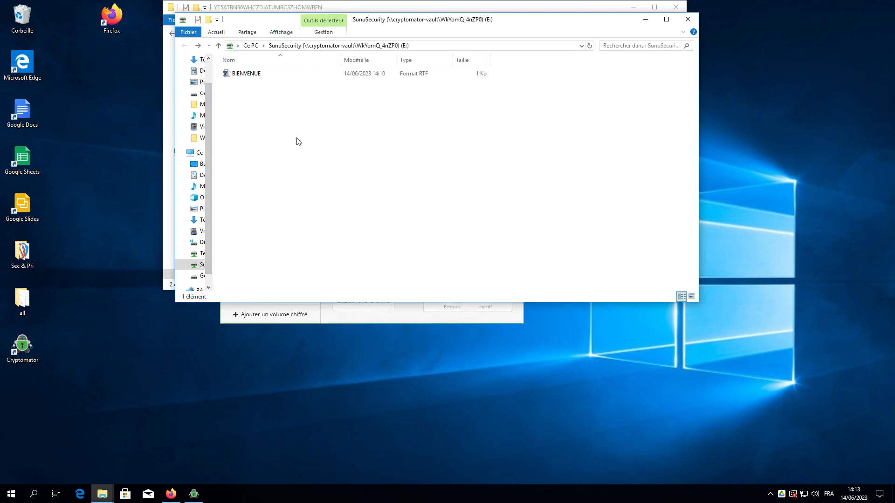
left_click(688, 19)
left_click(433, 205)
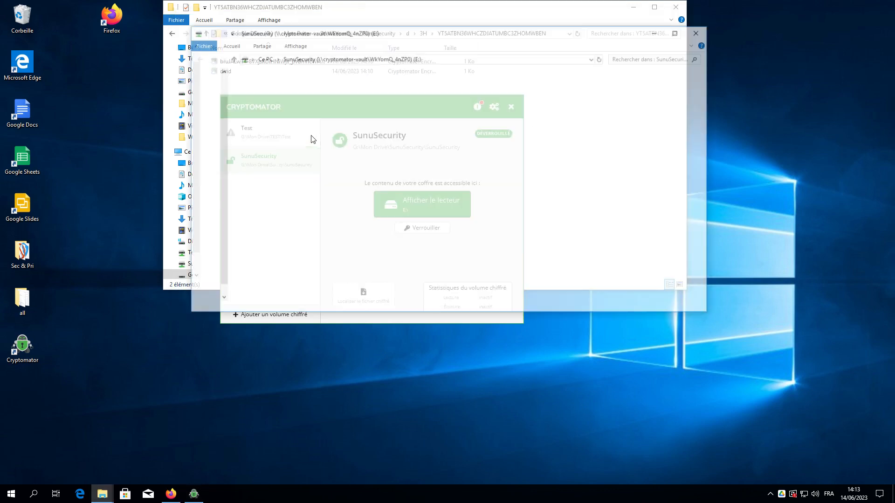
right_click(300, 122)
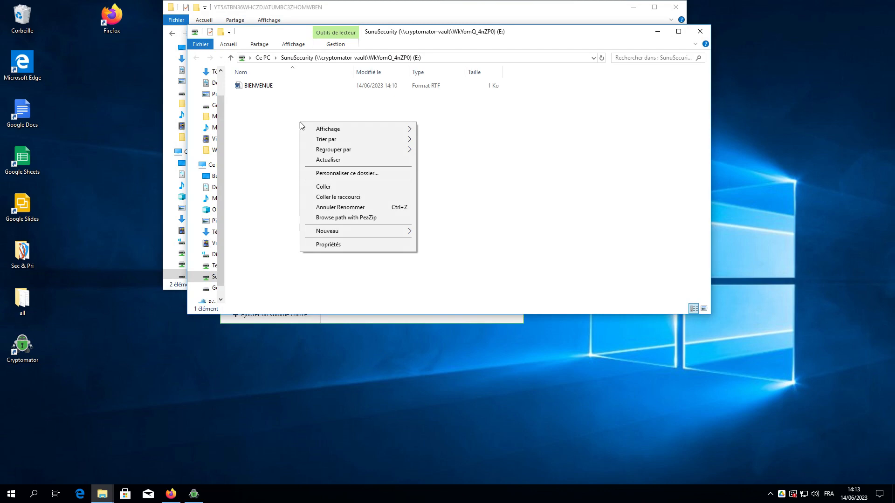
left_click(329, 187)
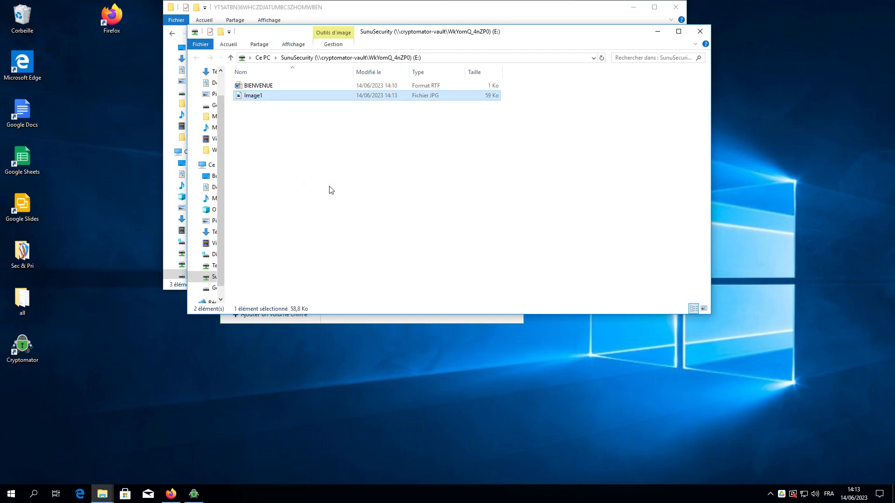
left_click(700, 31)
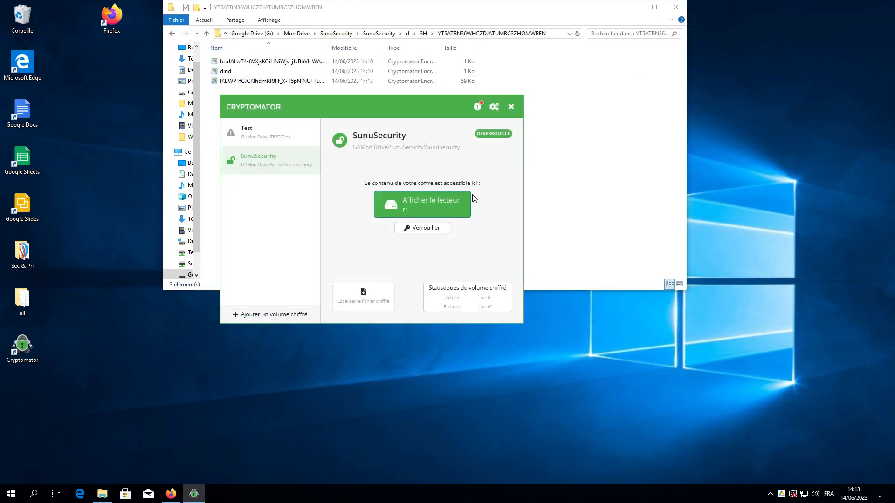
Force-lock the SunuSecurity vault and close the encrypted-folder Explorer window.
left_click(432, 228)
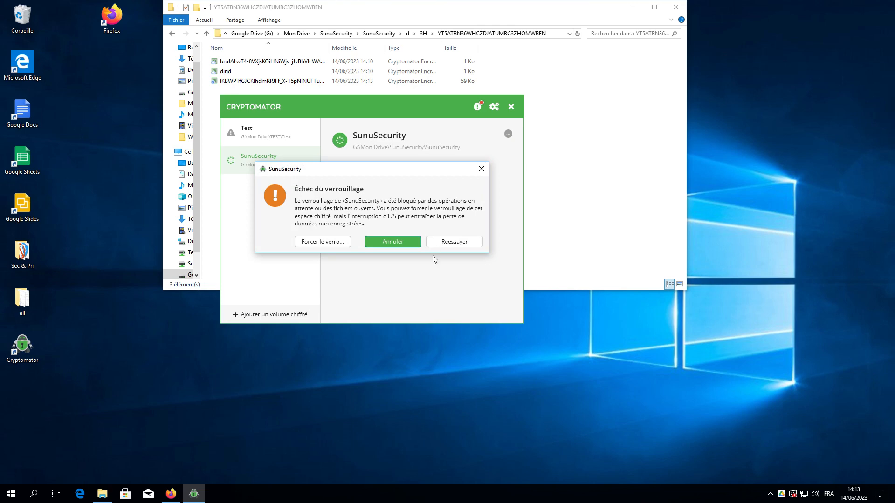
left_click(344, 246)
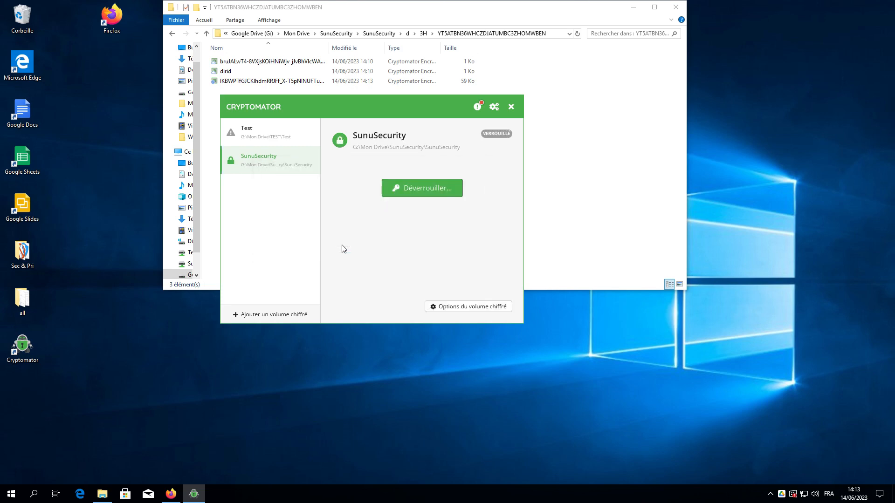
left_click(630, 52)
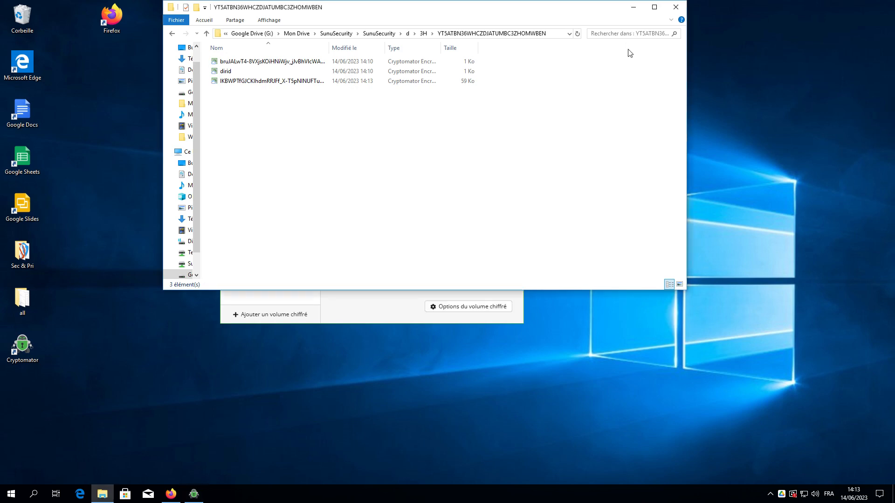
left_click(677, 7)
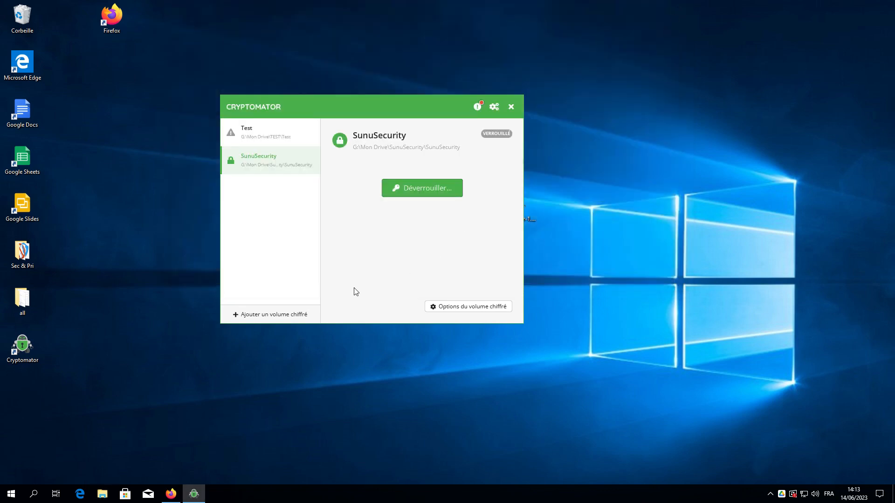
Unlock the vault again with its password and reveal drive E:.
left_click(413, 190)
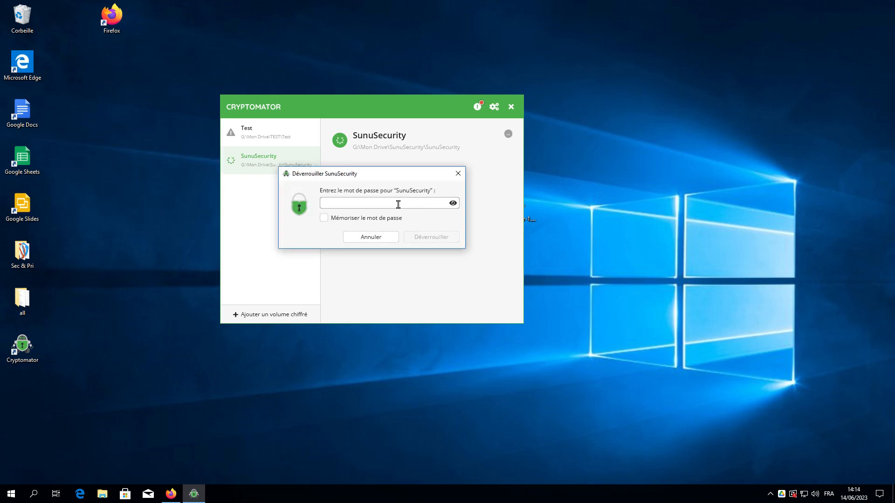
type("•")
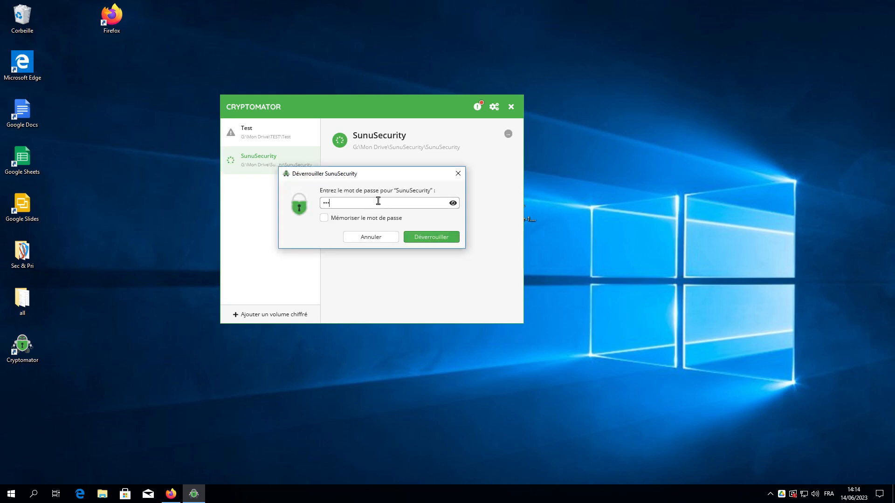
type("•••••••••••")
left_click(441, 241)
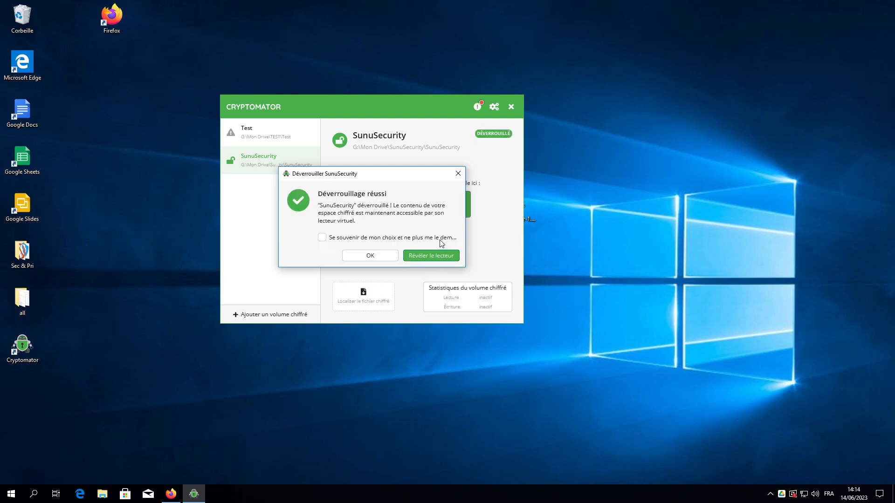
left_click(373, 259)
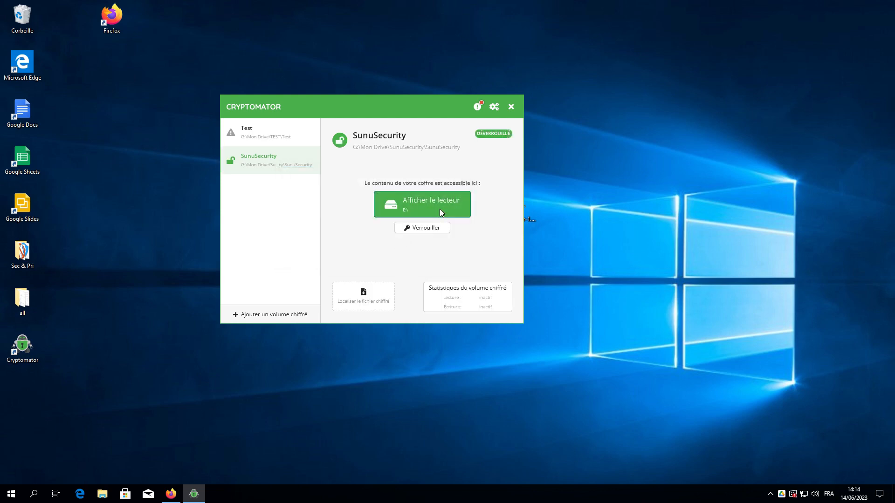
left_click(440, 209)
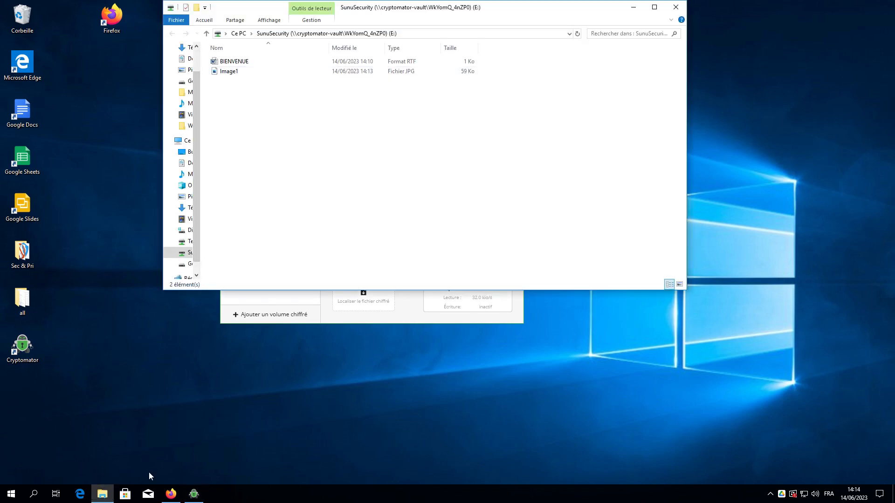
In Google Drive, go from Mon Drive through SunuSecurity, SunuSecurity, d and 3H.
left_click(170, 495)
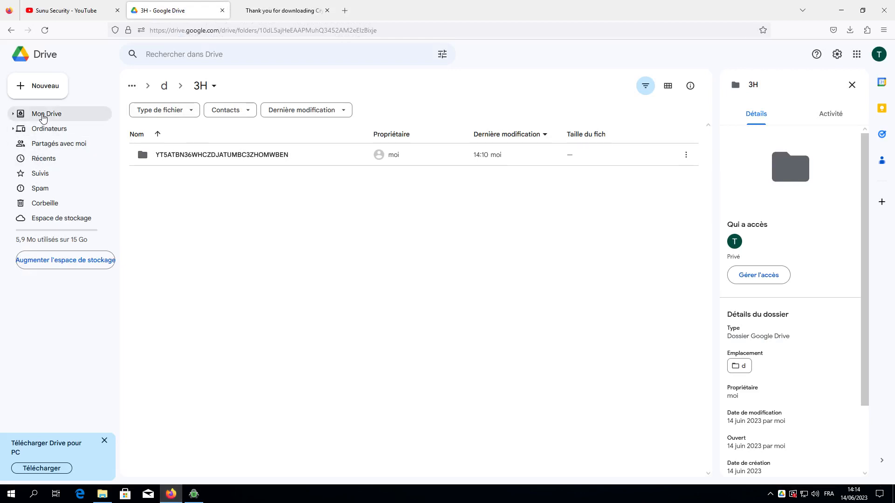
left_click(43, 116)
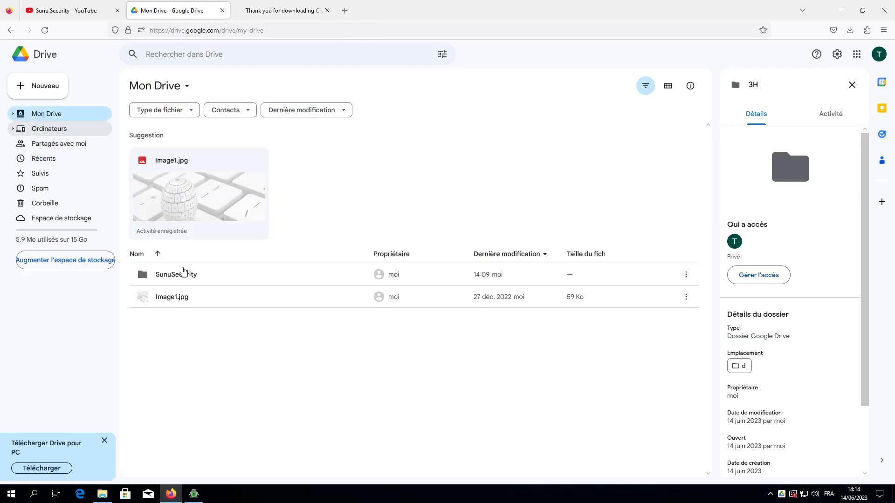
double_click(183, 275)
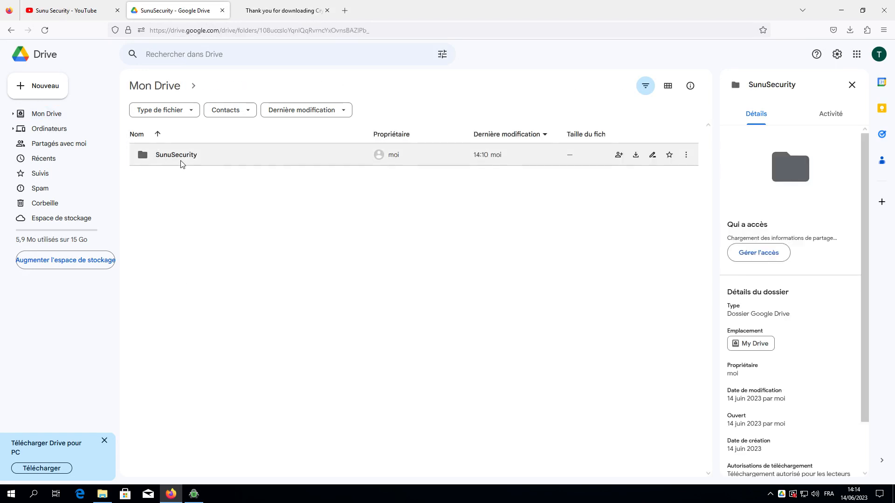
left_click(180, 158)
double_click(180, 160)
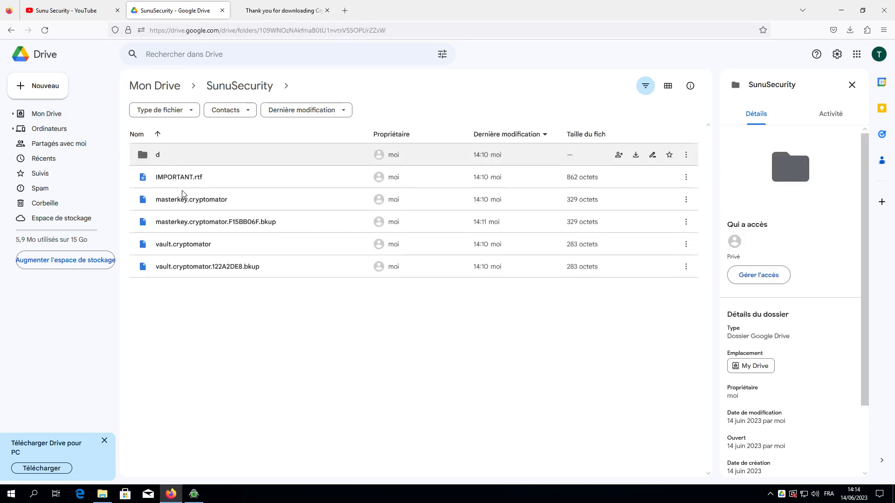
left_click(183, 160)
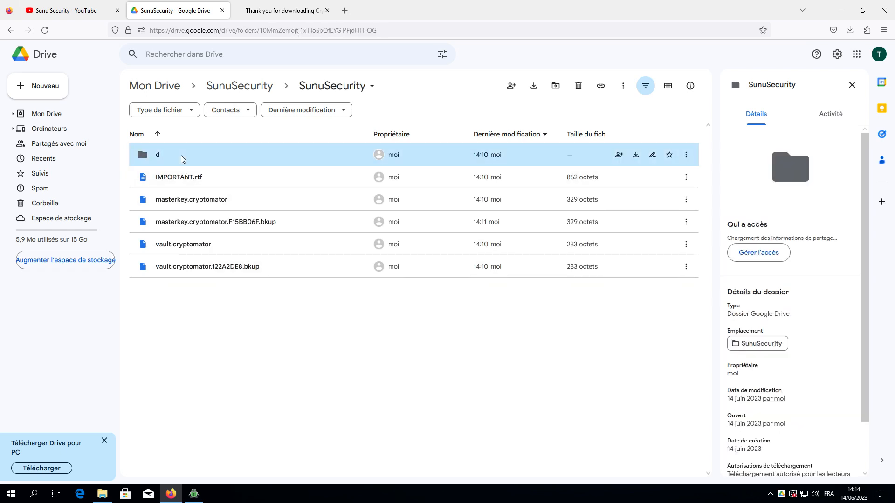
double_click(181, 155)
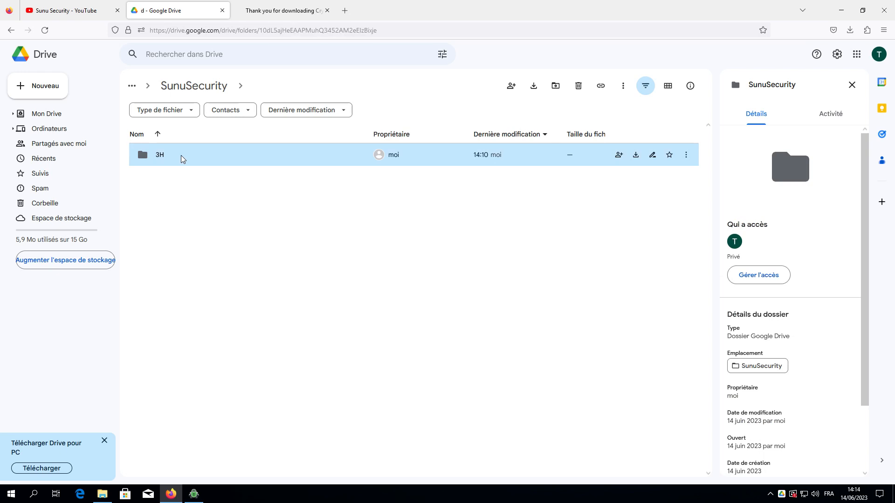
double_click(181, 155)
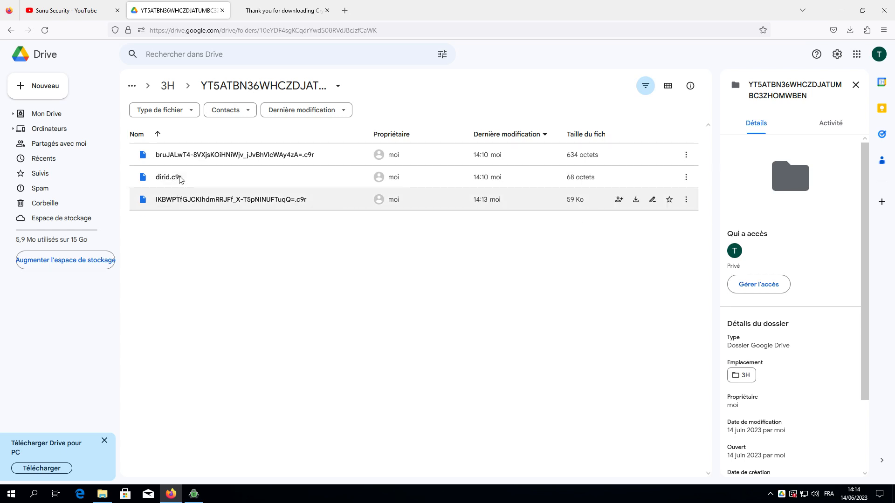
Create an empty text document named E-mail on the SunuSecurity vault drive E:.
left_click(102, 494)
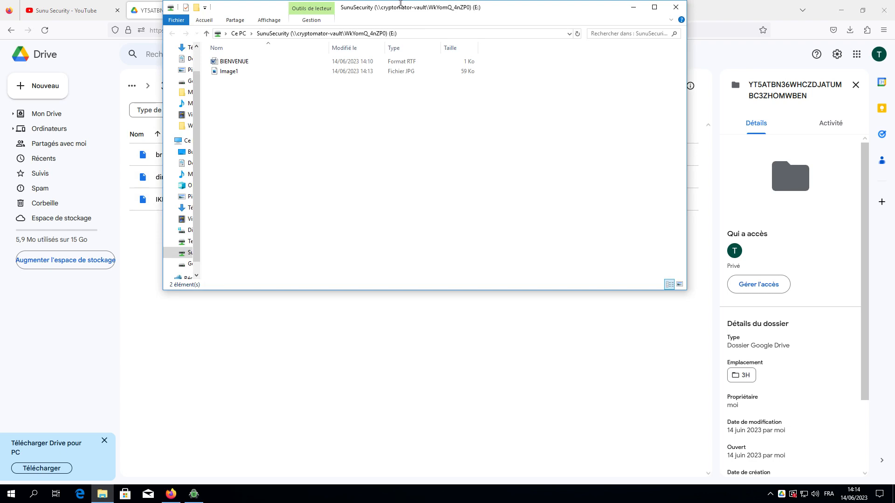
left_click_drag(399, 3, 496, 69)
right_click(424, 181)
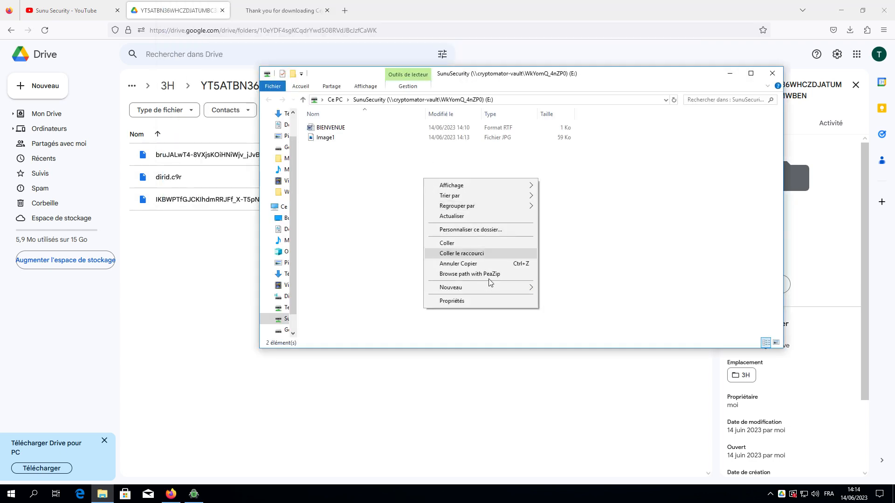
mouse_move(535, 288)
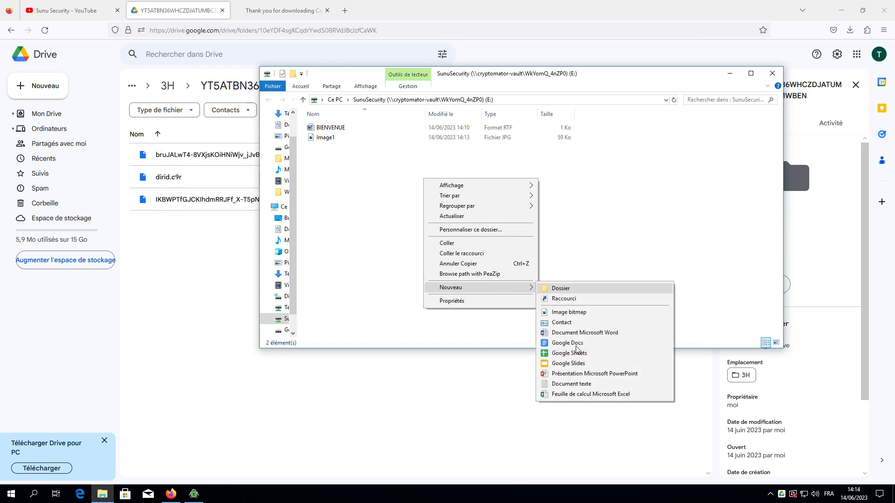
left_click(564, 384)
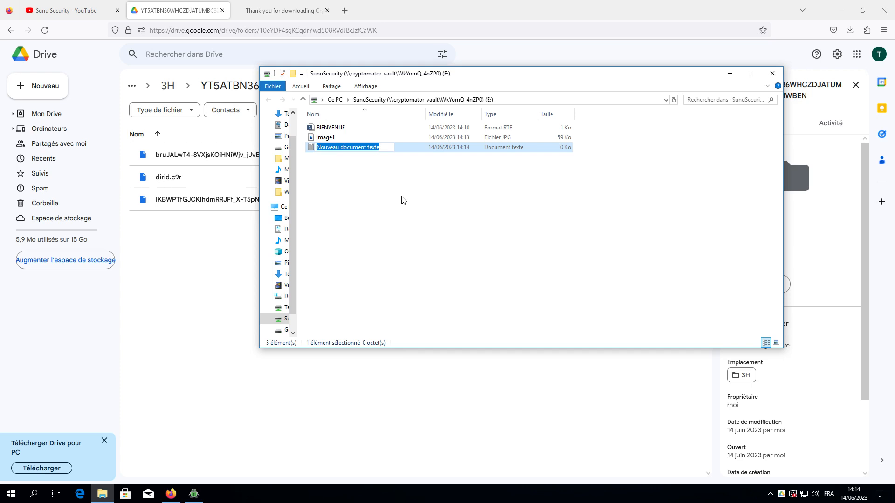
type("E")
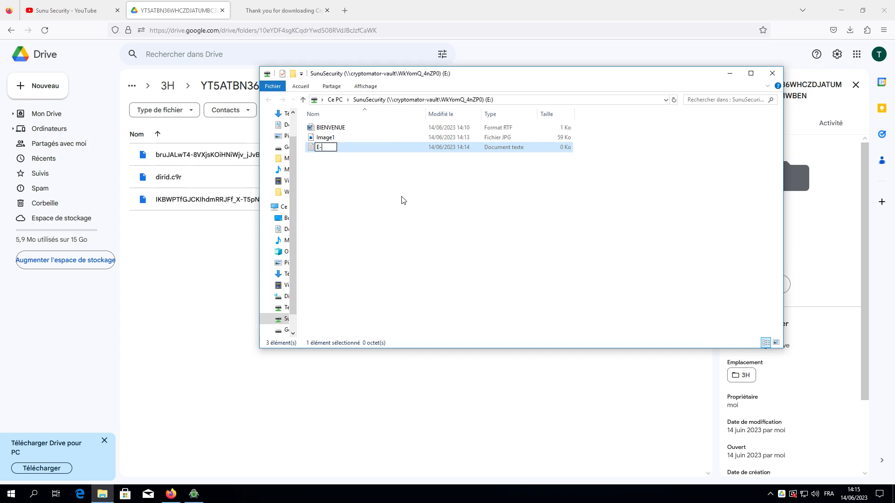
type("-mail")
key("BackSpace")
key("BackSpace")
key("BackSpace")
type("ail")
key("Escape")
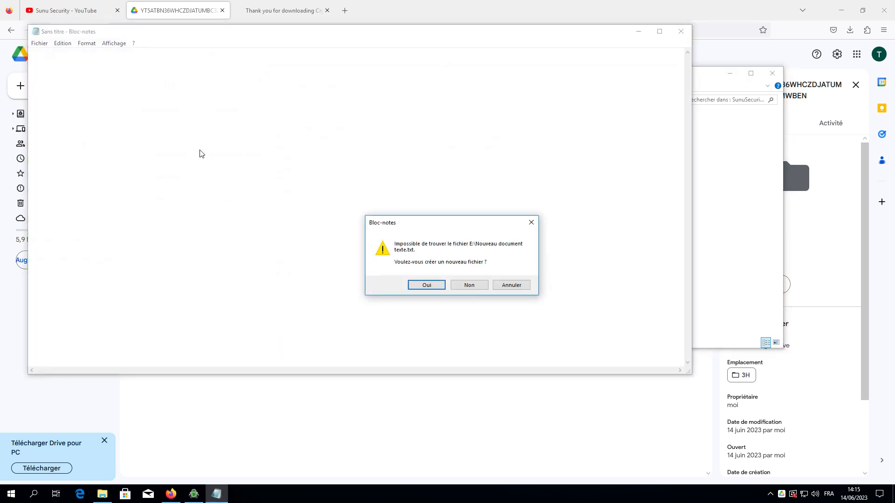
Decline the Notepad prompt, then type the contact's e-mail address into E-mail and save it.
left_click(464, 285)
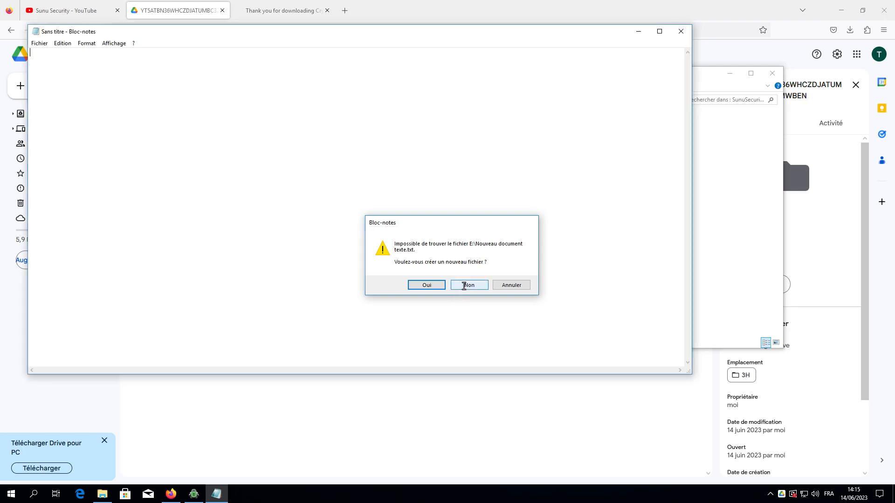
left_click(680, 31)
double_click(406, 147)
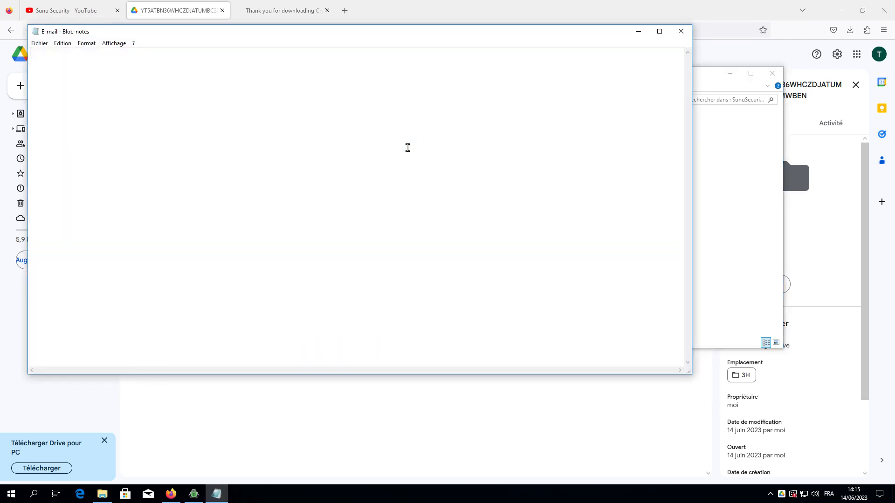
left_click(680, 32)
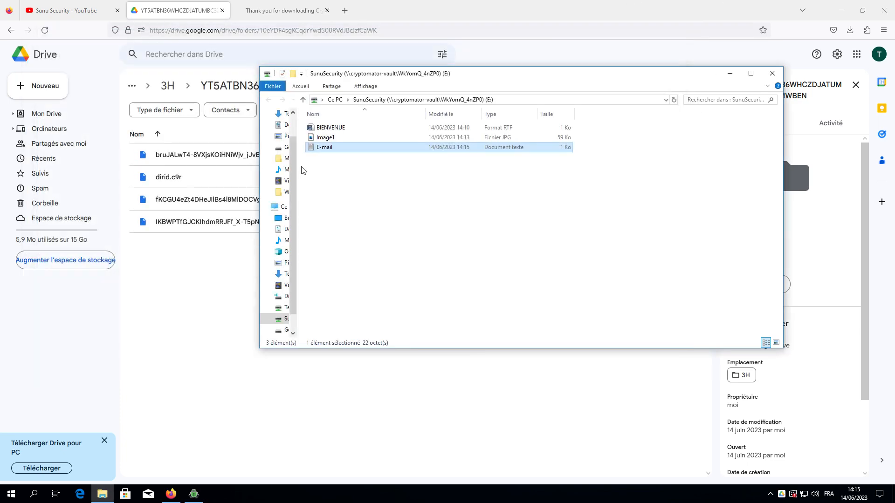
left_click(326, 177)
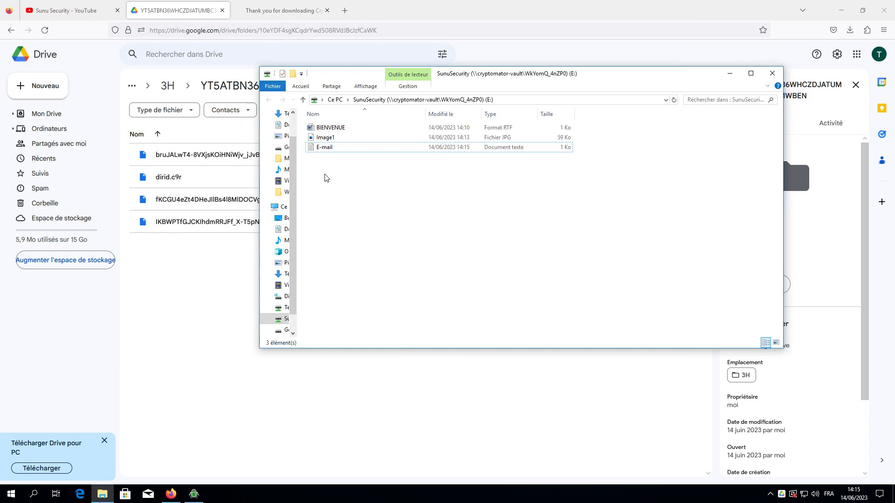
Add a new Microsoft Excel spreadsheet named factures to vault drive E:.
right_click(325, 174)
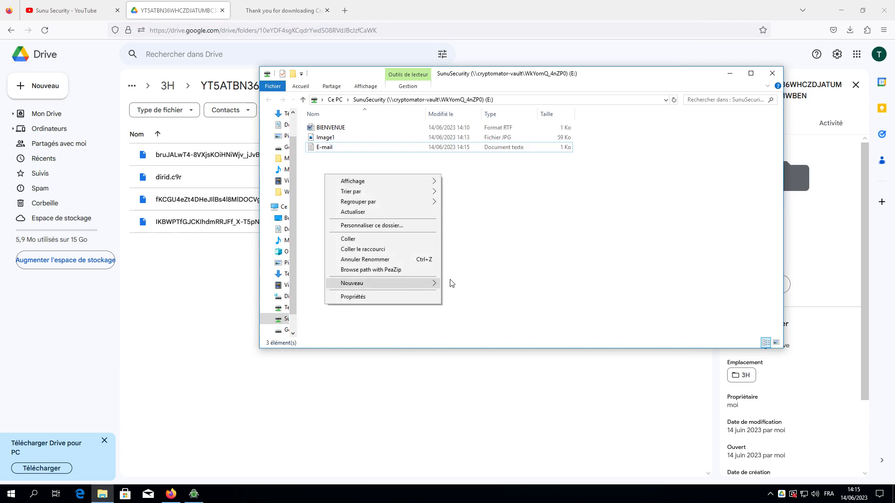
mouse_move(433, 282)
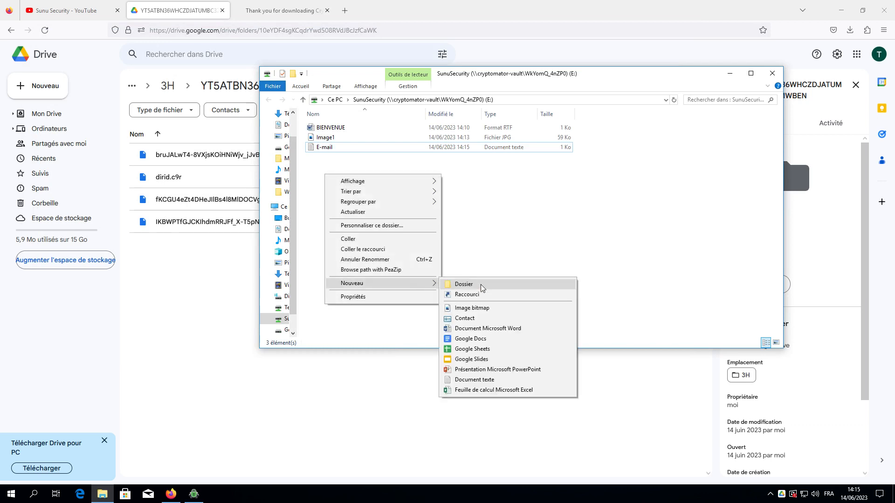
left_click(471, 390)
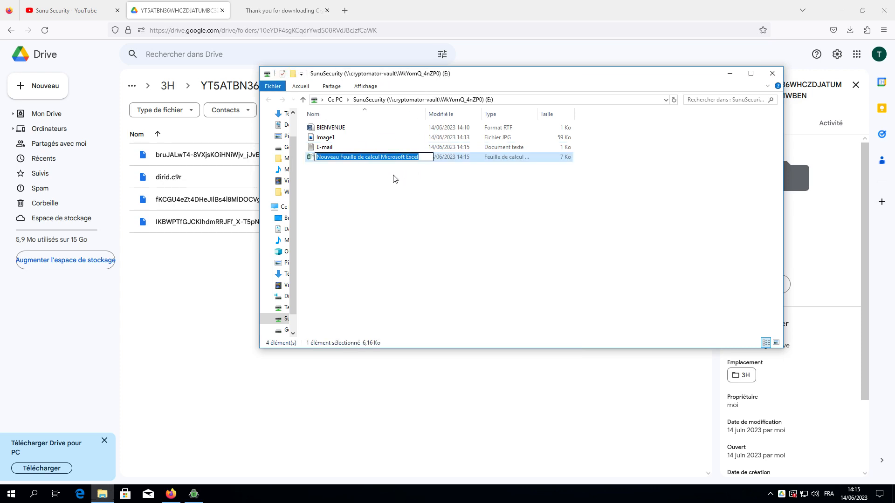
type("fac")
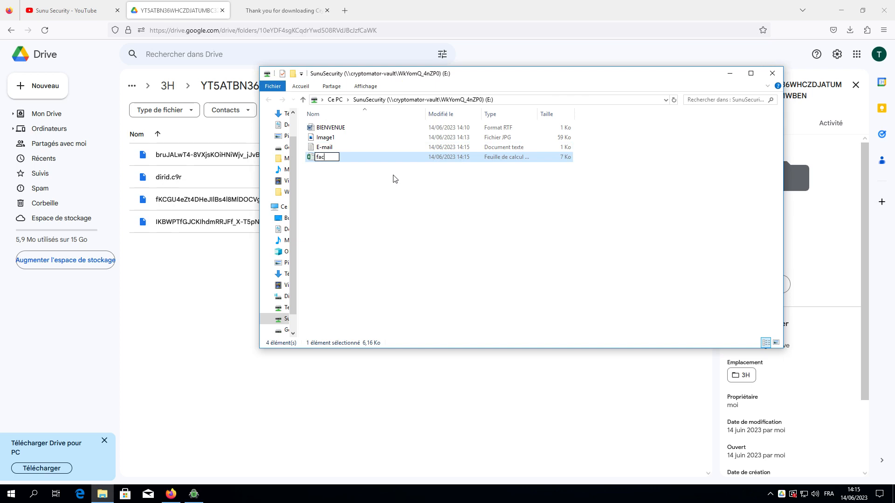
type("tures")
key("Return")
left_click(380, 183)
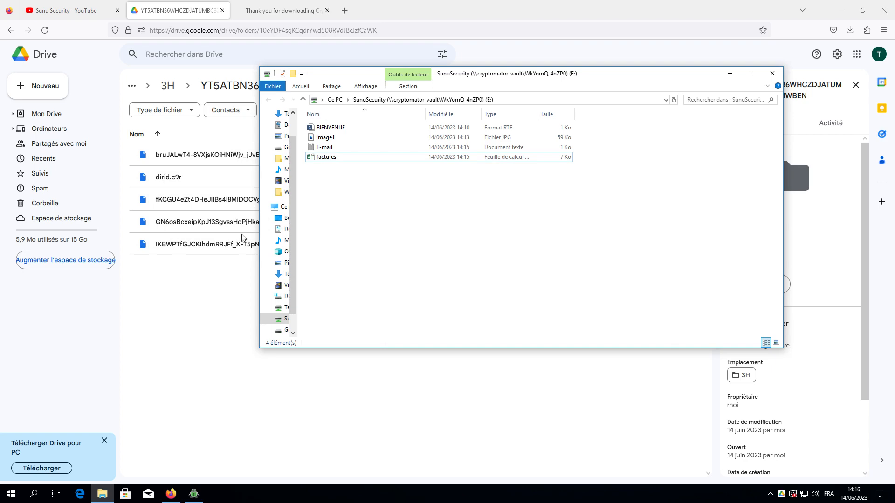
left_click(847, 11)
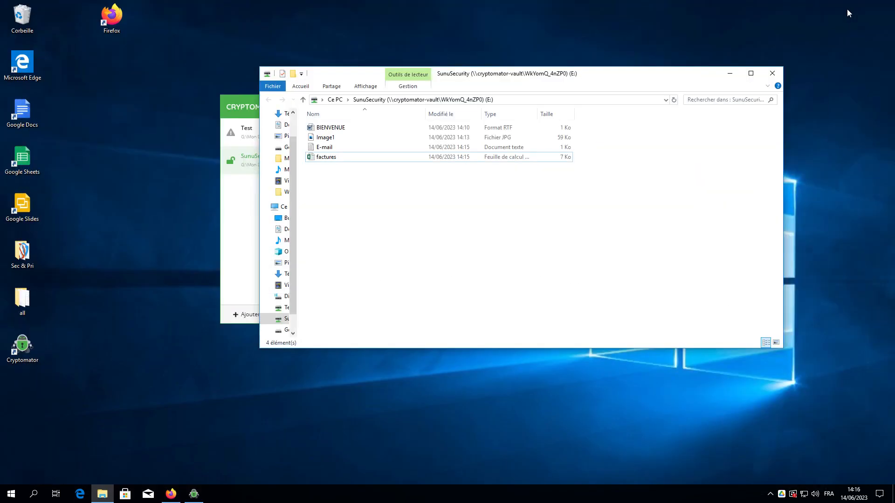
left_click(251, 205)
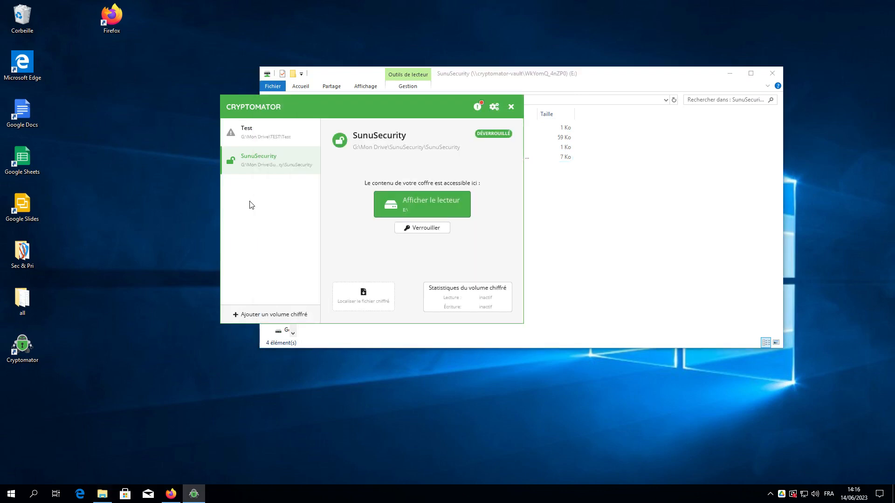
left_click(252, 205)
left_click(257, 159)
left_click(430, 228)
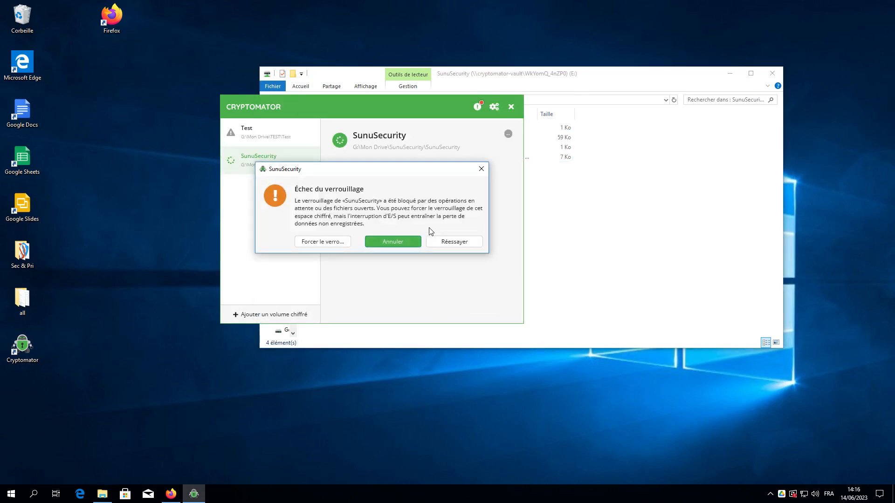
left_click(326, 245)
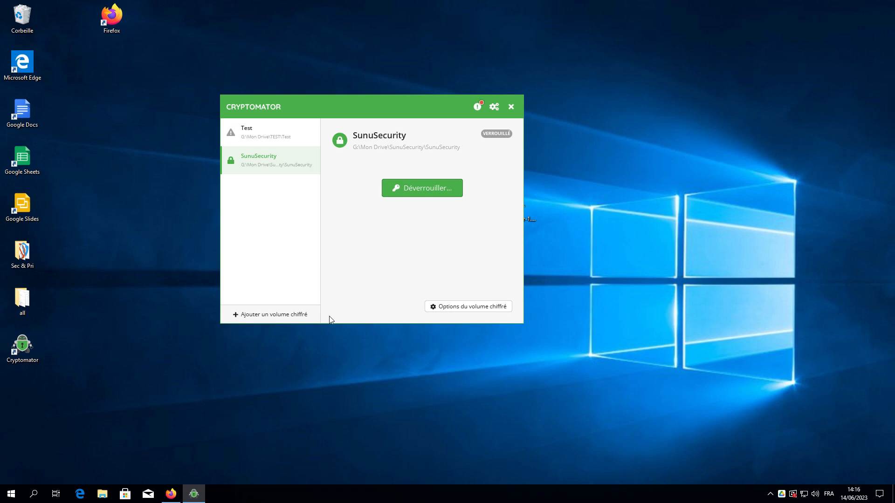
right_click(288, 159)
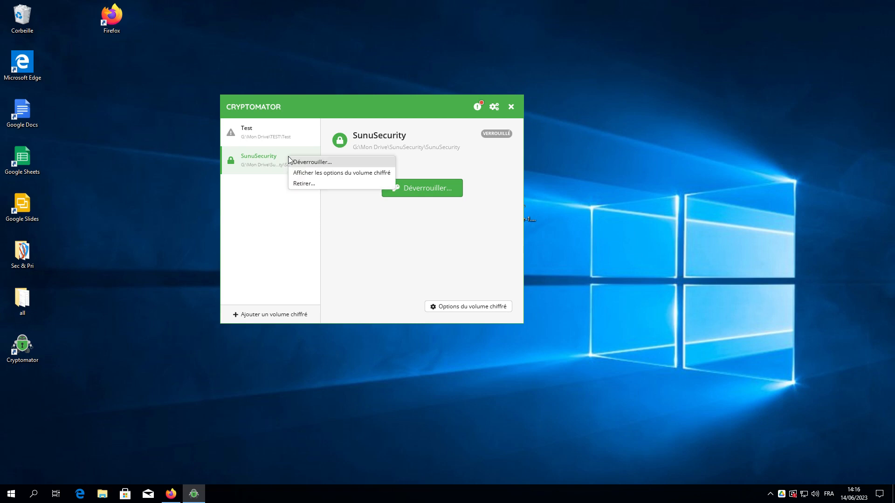
left_click(302, 184)
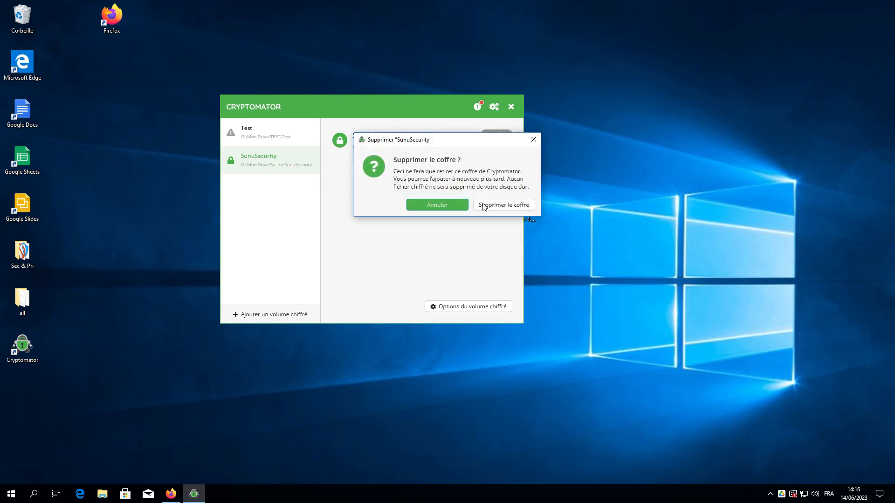
left_click(502, 207)
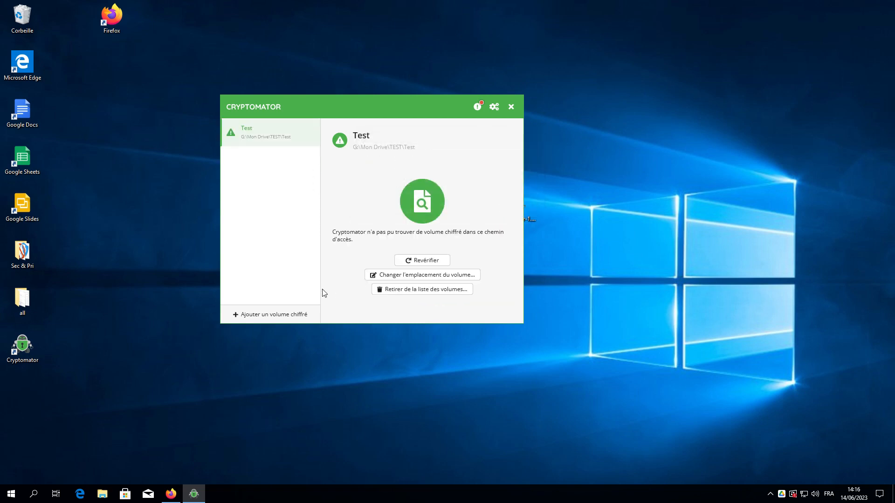
Open the existing vault file from G:\Mon Drive\SunuSecurity\SunuSecurity in Cryptomator.
left_click(287, 315)
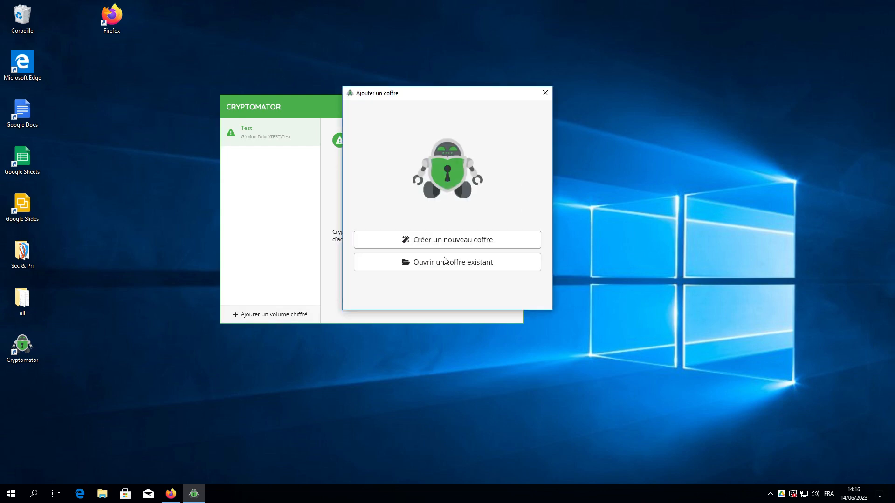
left_click(445, 264)
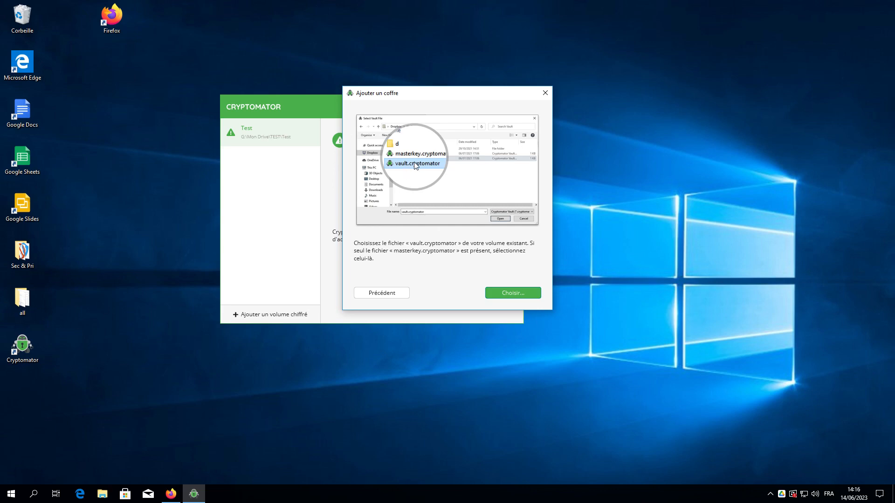
left_click(511, 292)
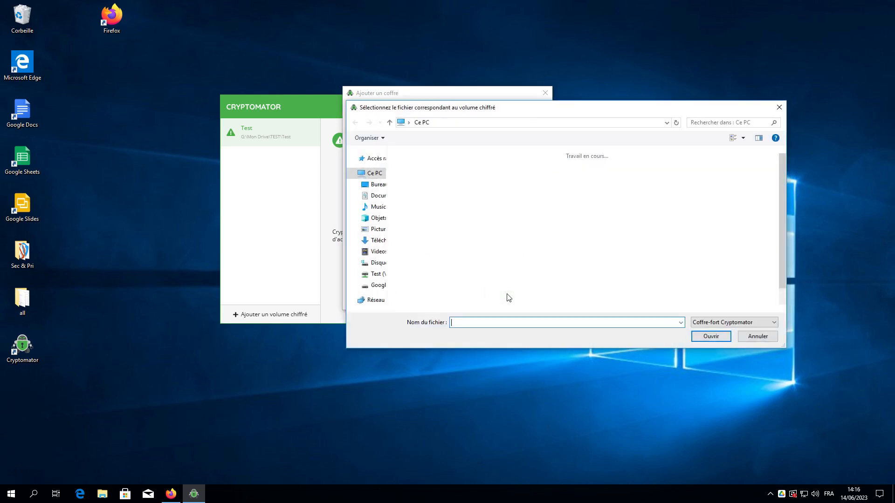
left_click(596, 270)
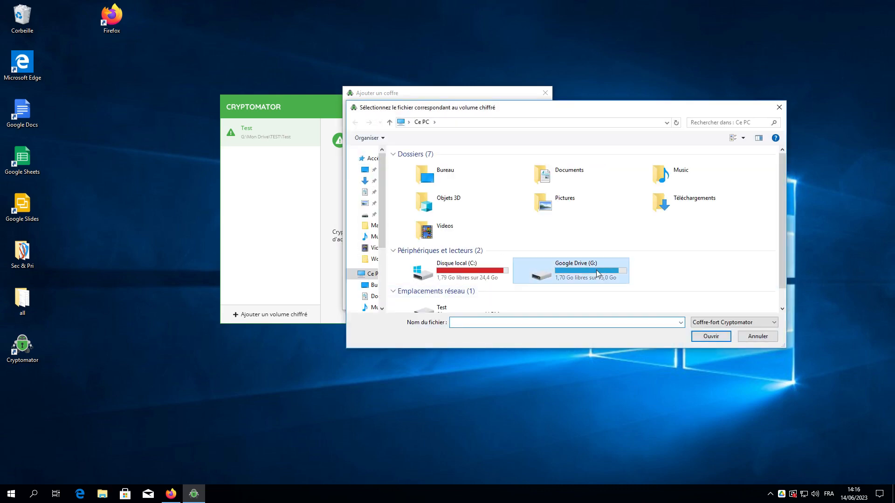
double_click(597, 270)
left_click(445, 166)
double_click(446, 166)
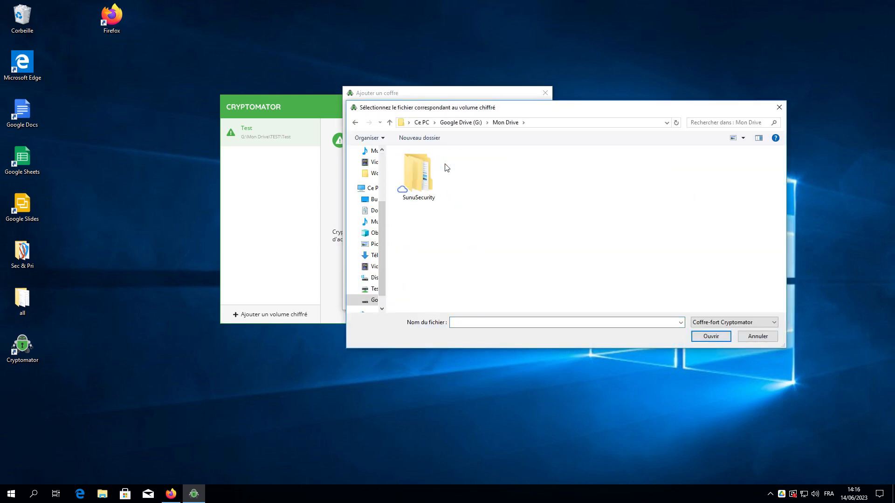
double_click(442, 171)
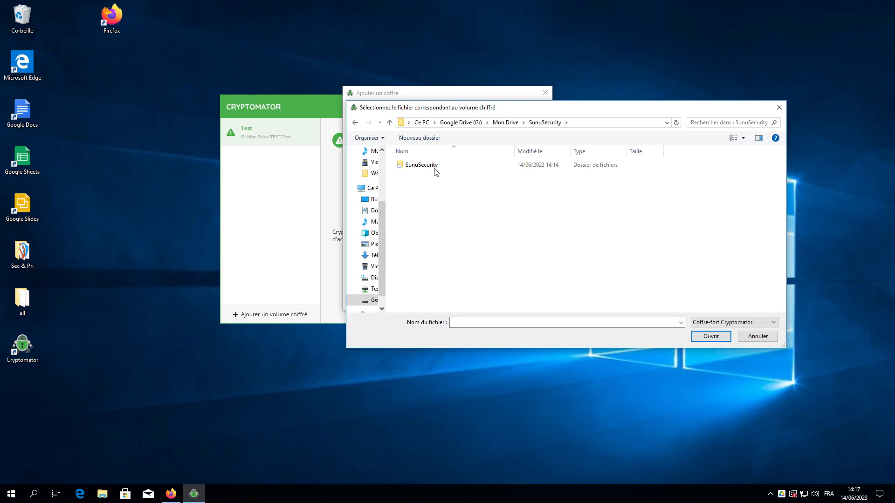
double_click(434, 169)
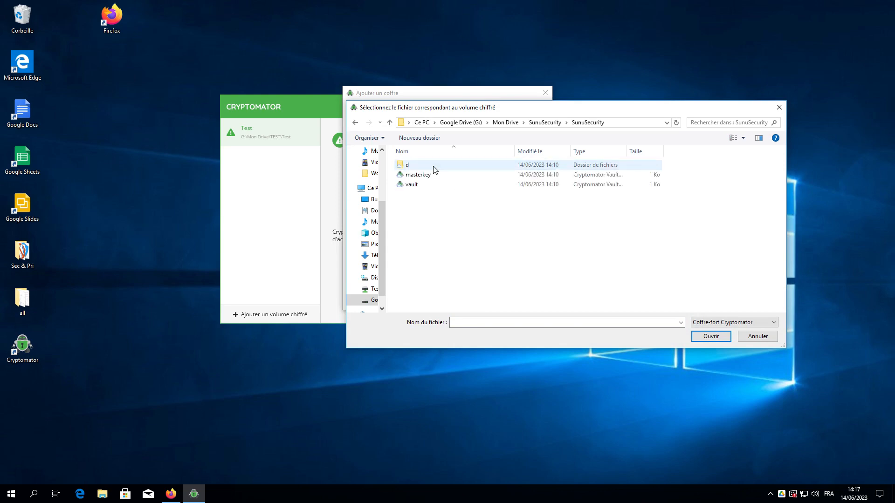
double_click(412, 185)
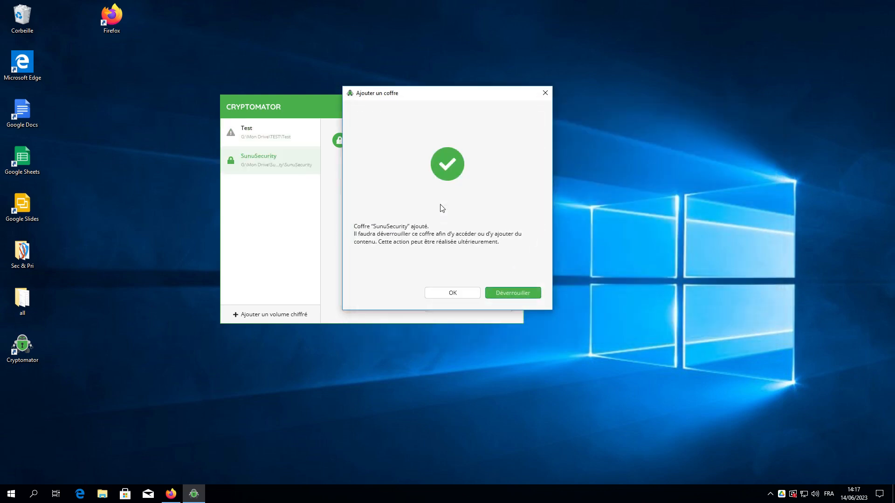
Unlock SunuSecurity with the vault password and reveal its drive E: contents.
left_click(509, 291)
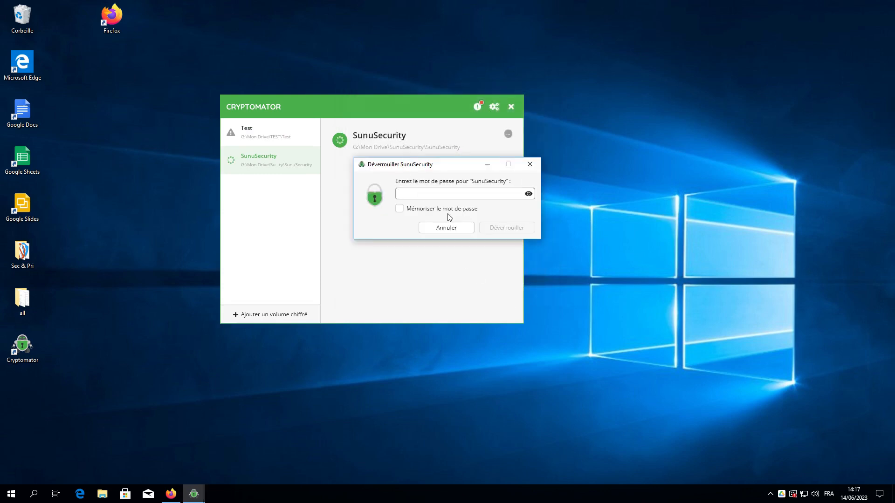
type("********")
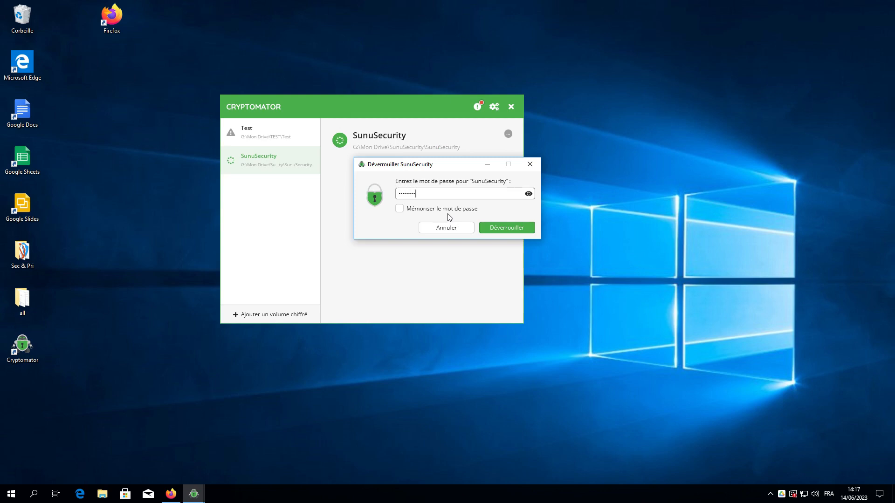
type("****")
left_click(507, 231)
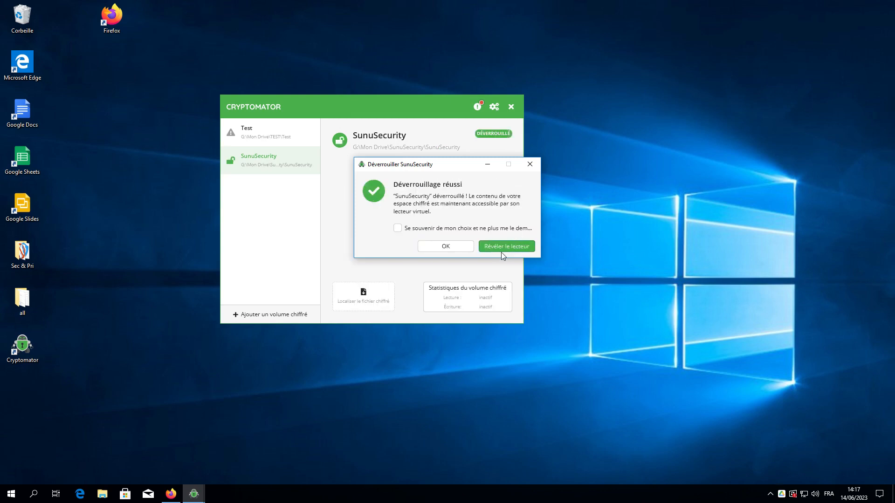
left_click(458, 245)
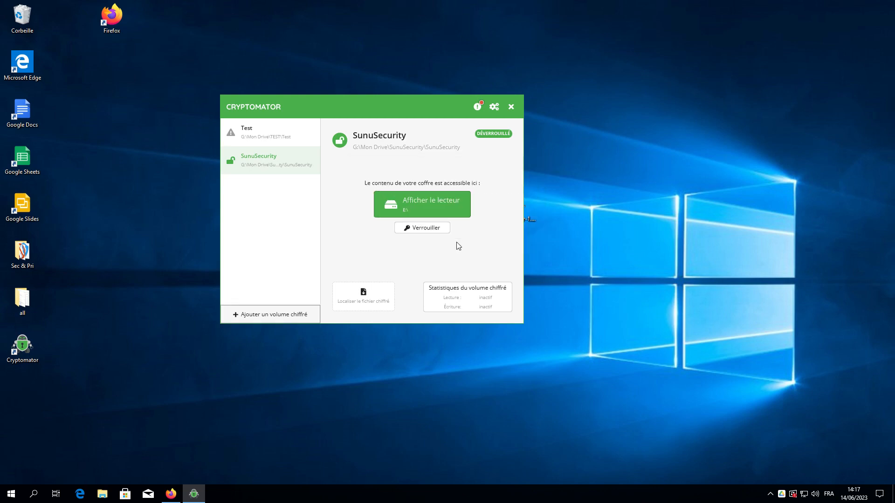
left_click(433, 209)
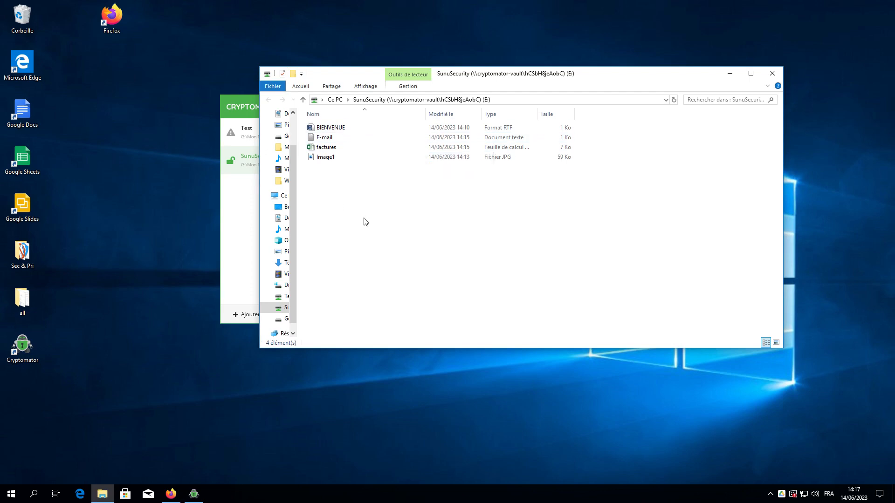
Close the SunuSecurity drive window and open Cryptomator's Préférences on General settings.
left_click(771, 73)
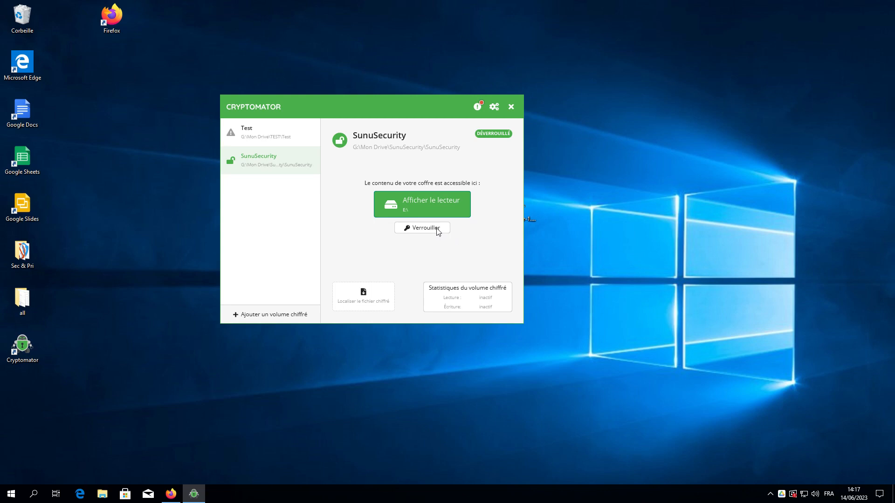
left_click(493, 107)
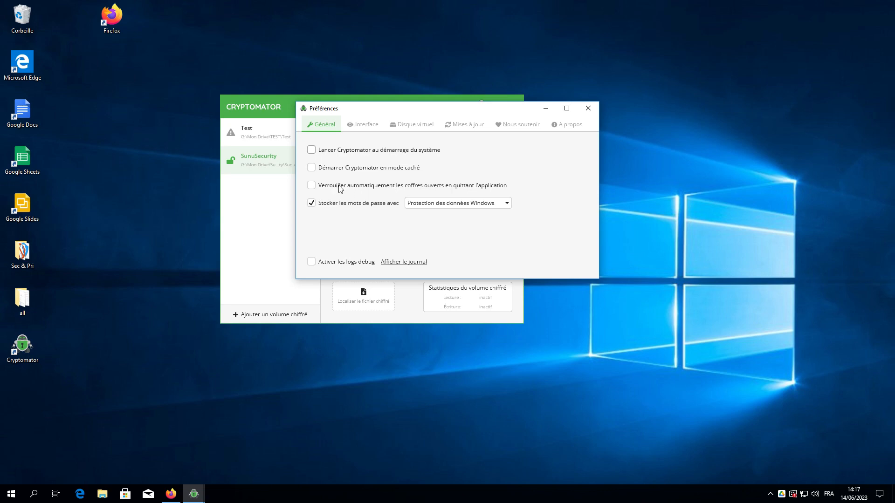
Review the Interface, Disque virtuel, Mises à jour, Nous soutenir and À propos pages, then close Préférences.
left_click_drag(430, 110, 628, 105)
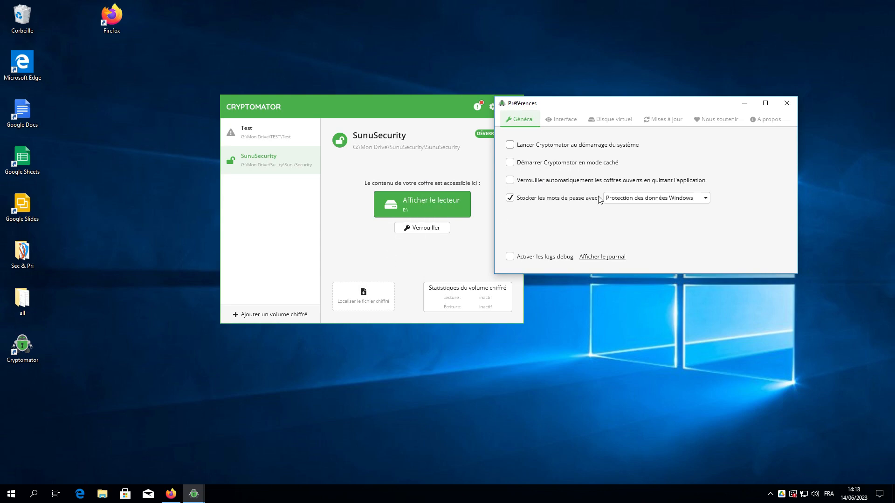
left_click(565, 120)
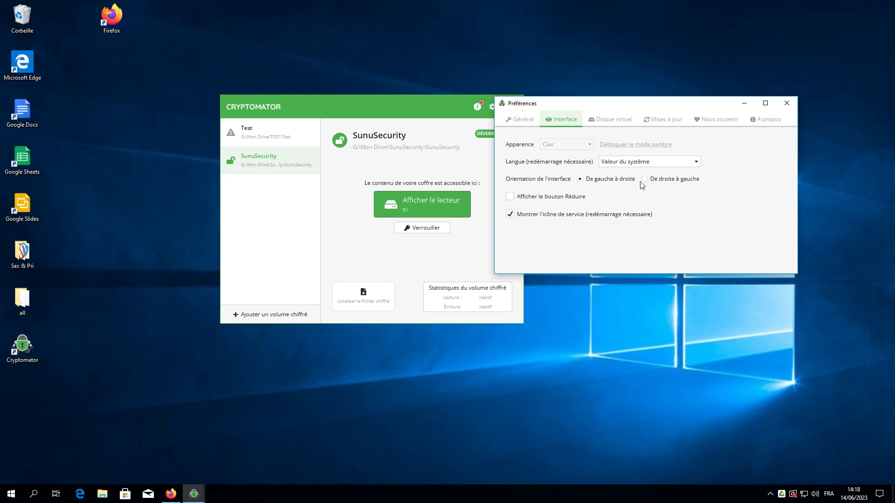
left_click(620, 120)
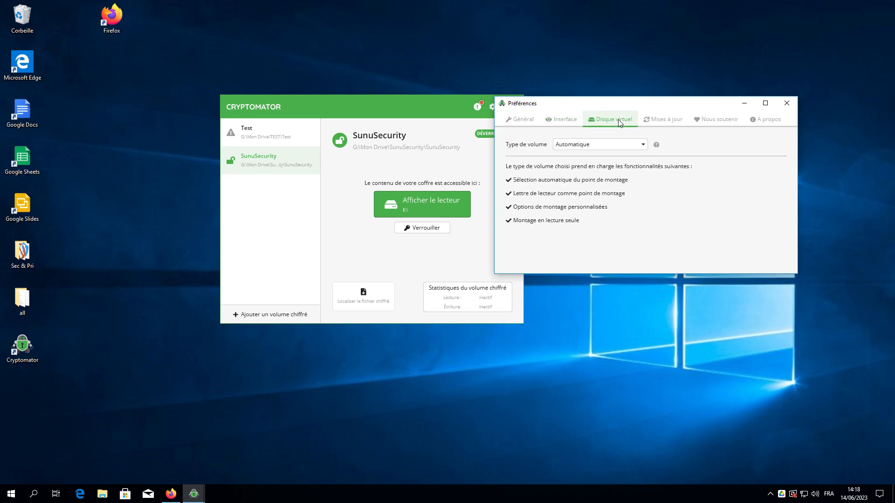
left_click(657, 120)
left_click(709, 122)
left_click(759, 120)
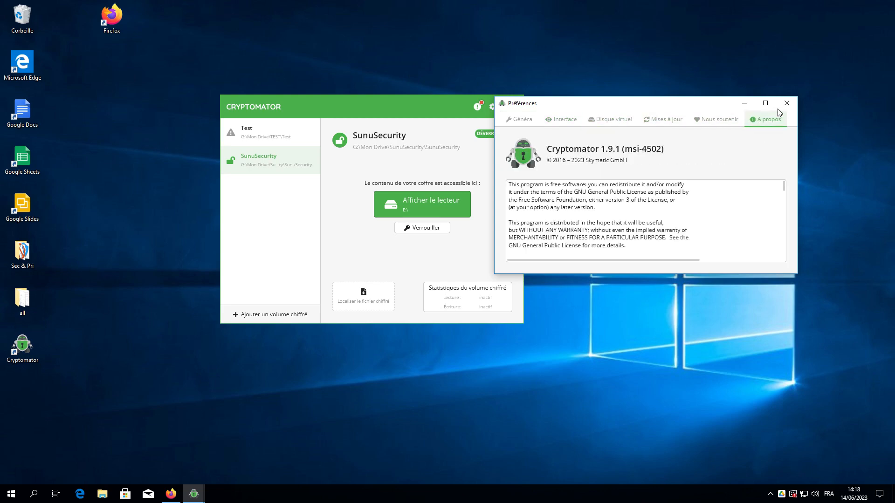
left_click(785, 103)
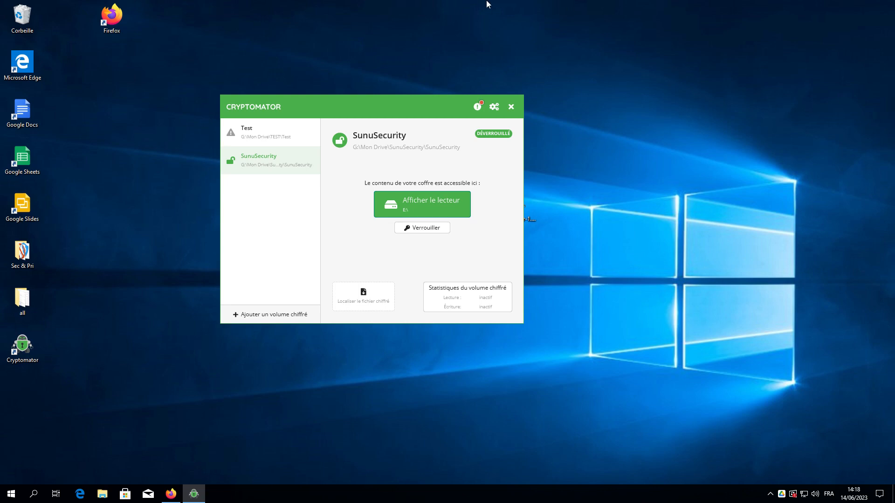
Return to Firefox showing the vault's five encrypted .c9r files in Google Drive.
mouse_move(441, 3)
left_click(441, 10)
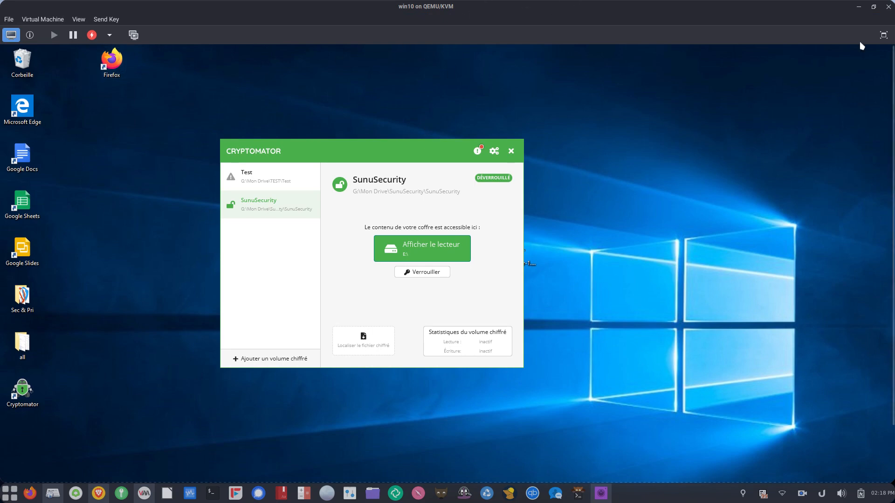
left_click(883, 35)
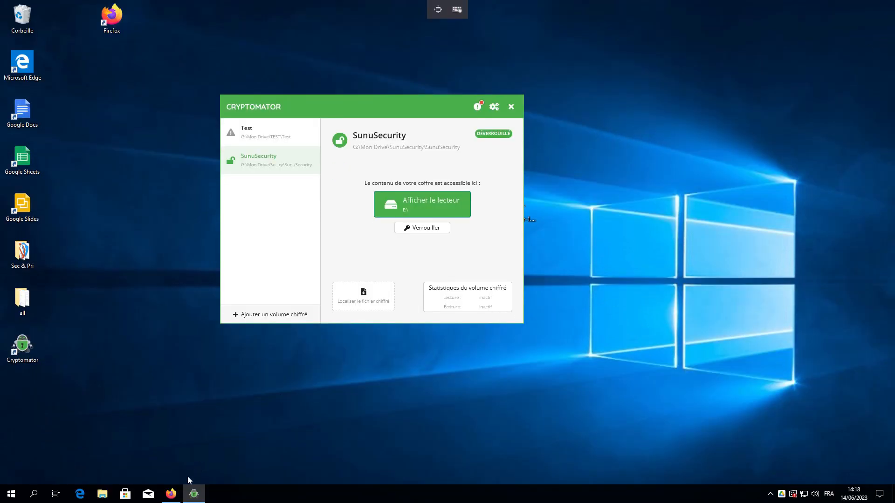
left_click(173, 495)
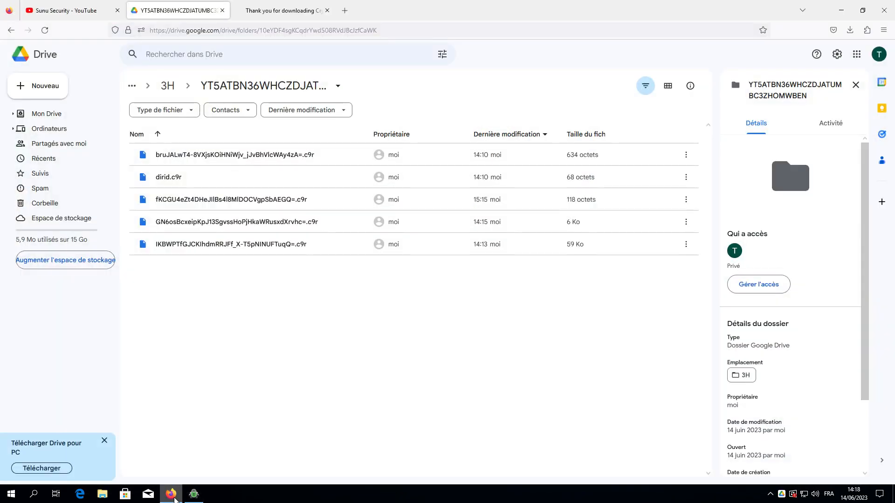
Show the Sunu Security YouTube channel tab, then bring SimpleScreenRecorder forward.
left_click(81, 11)
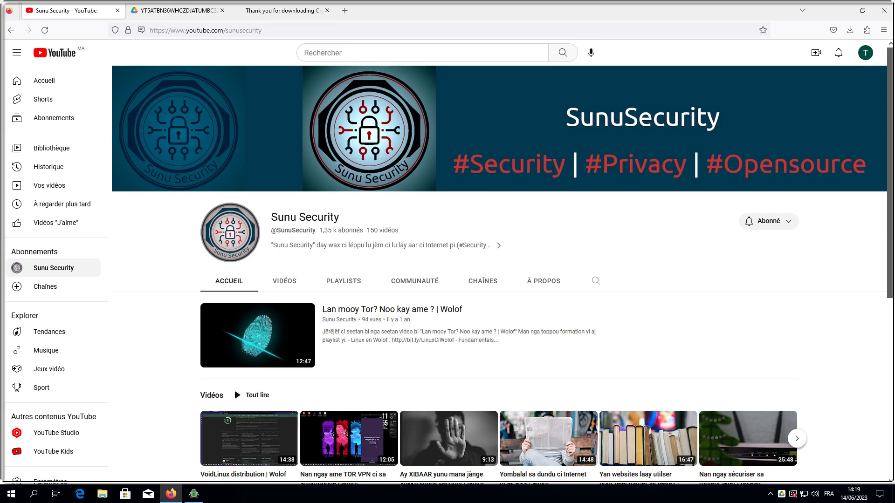
key("alt+Tab")
left_click(539, 256)
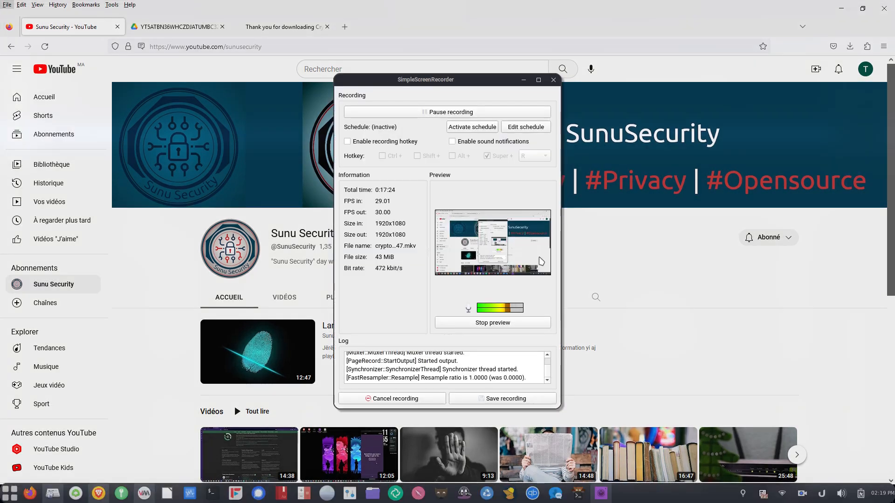